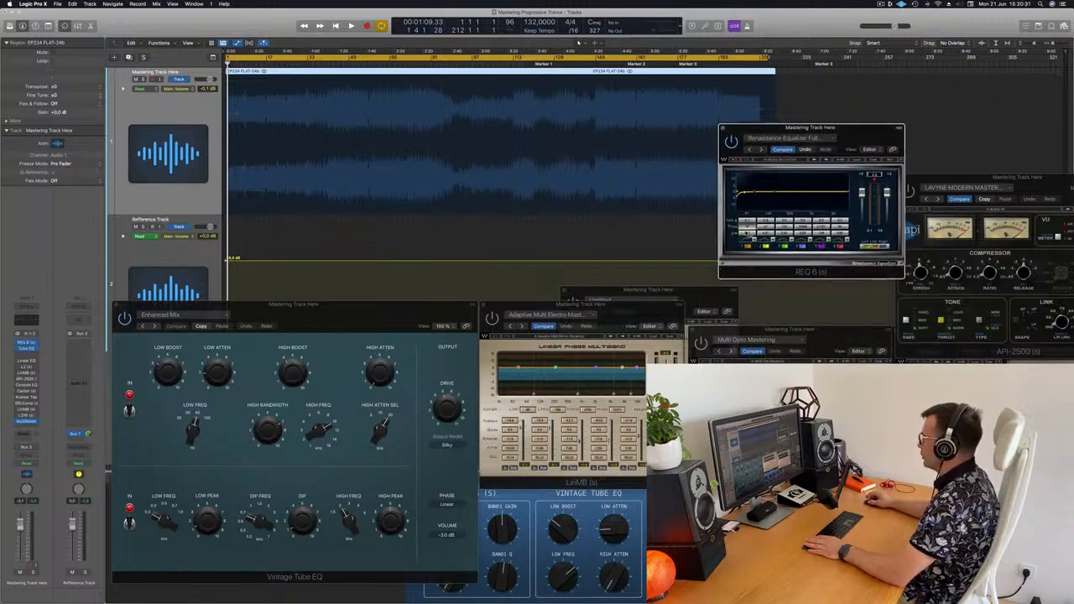
Shape a low cut in the first band of the mastering track's REQ 6 equalizer.
{"action": "left_click_drag", "start_coordinate": [748, 234], "coordinate": [744, 193]}
{"action": "left_click_drag", "start_coordinate": [841, 134], "coordinate": [841, 133]}
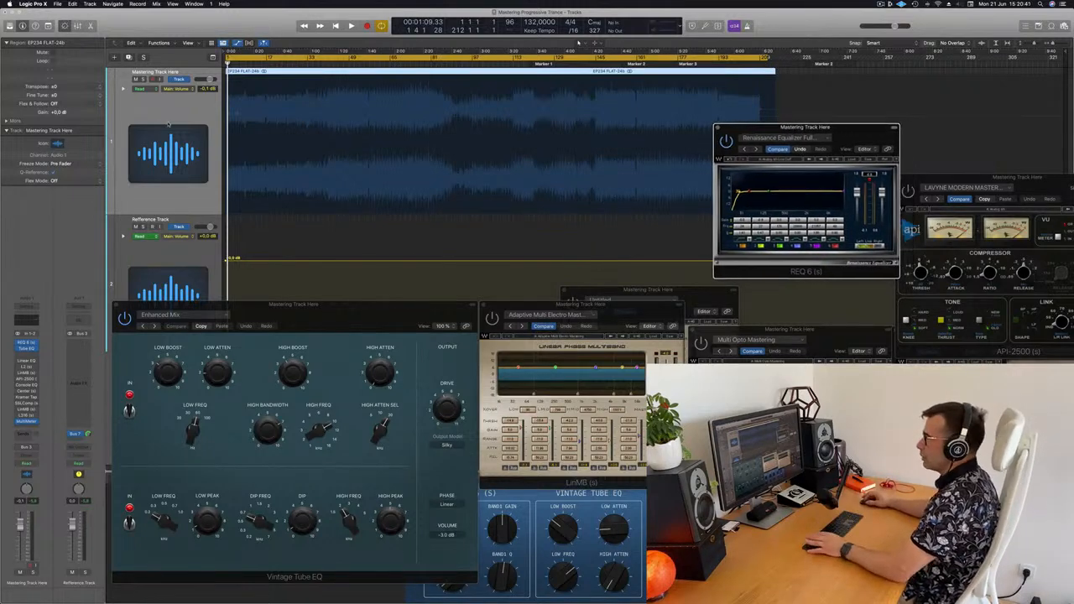
{"action": "left_click", "coordinate": [171, 115]}
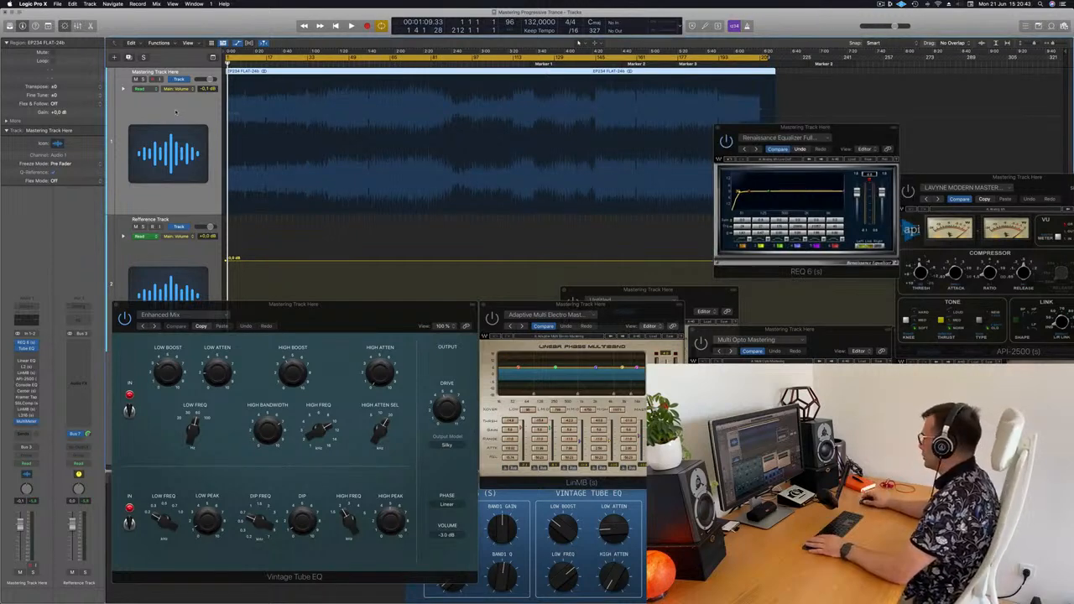
Audition several passages of the mastering track with the REQ 6 low cut, and stop playback back at the start.
{"action": "key", "text": "space"}
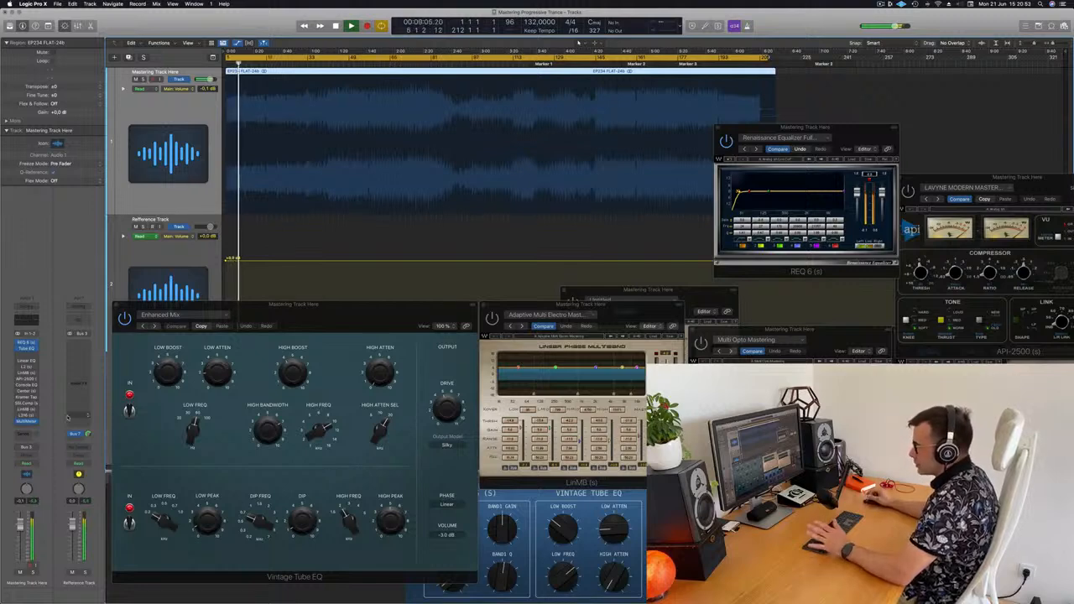
{"action": "left_click", "coordinate": [331, 64]}
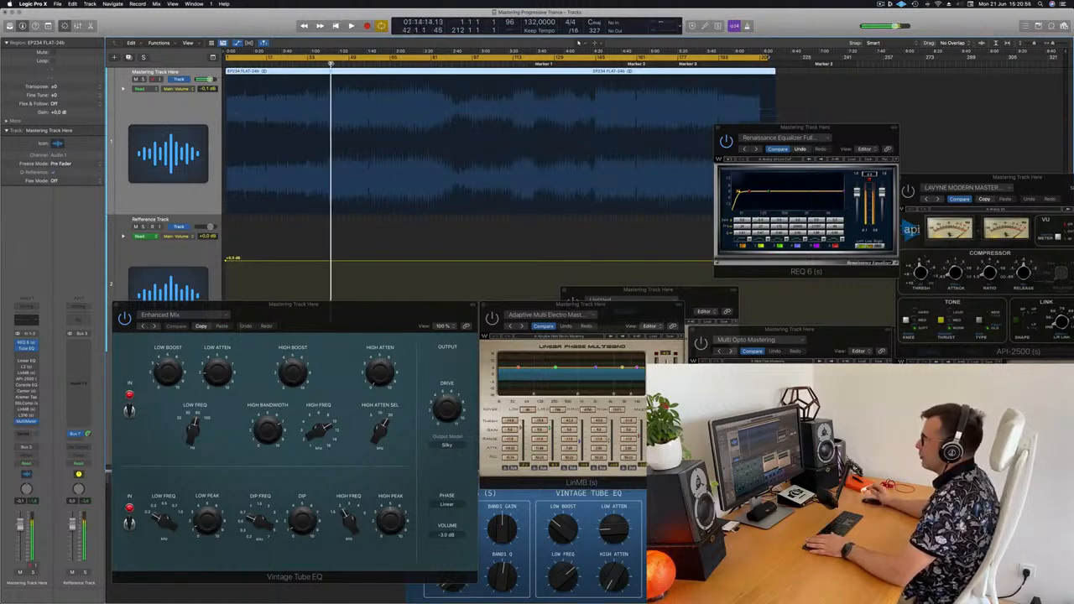
{"action": "left_click", "coordinate": [325, 63]}
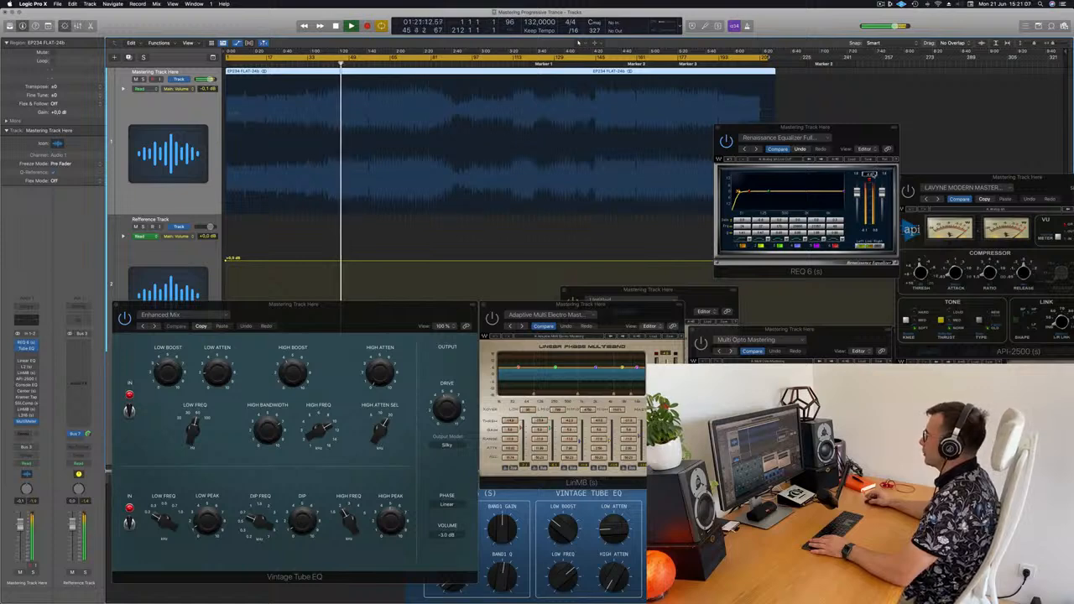
{"action": "left_click_drag", "start_coordinate": [868, 130], "coordinate": [898, 108]}
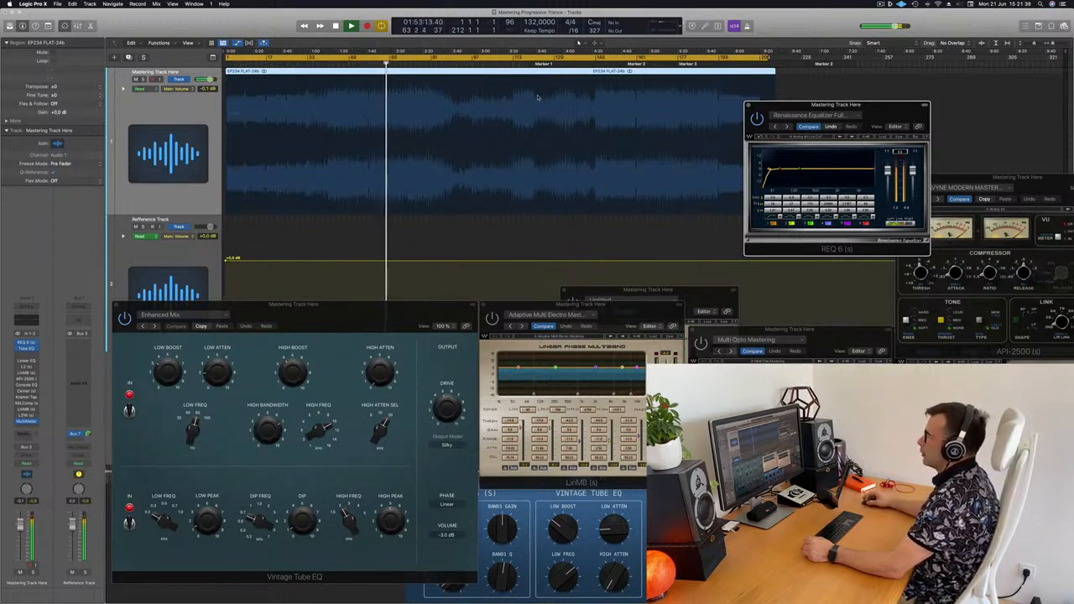
{"action": "left_click", "coordinate": [447, 61]}
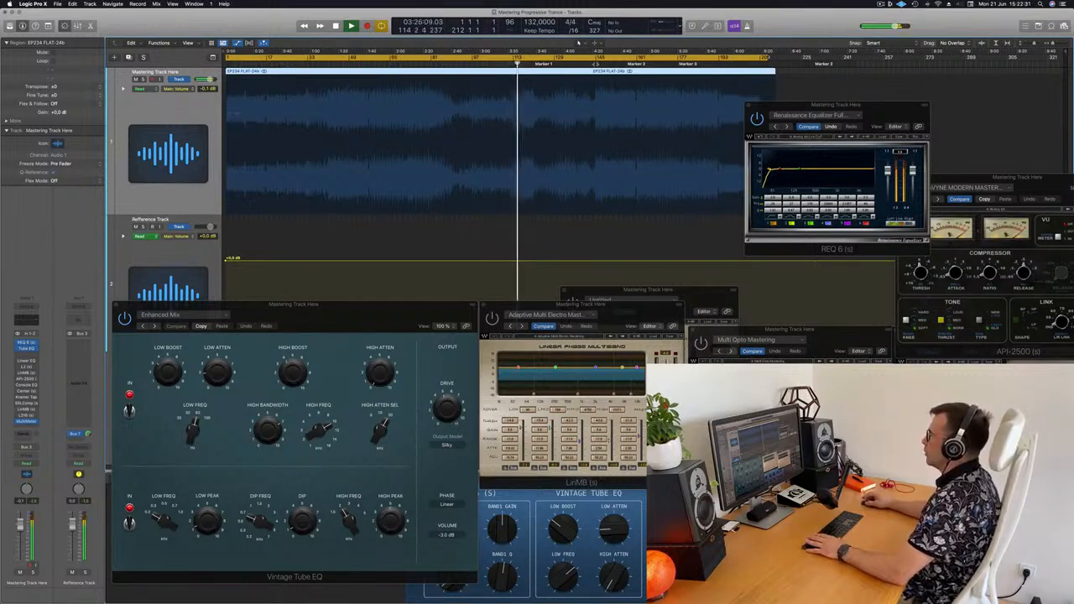
{"action": "left_click", "coordinate": [596, 64]}
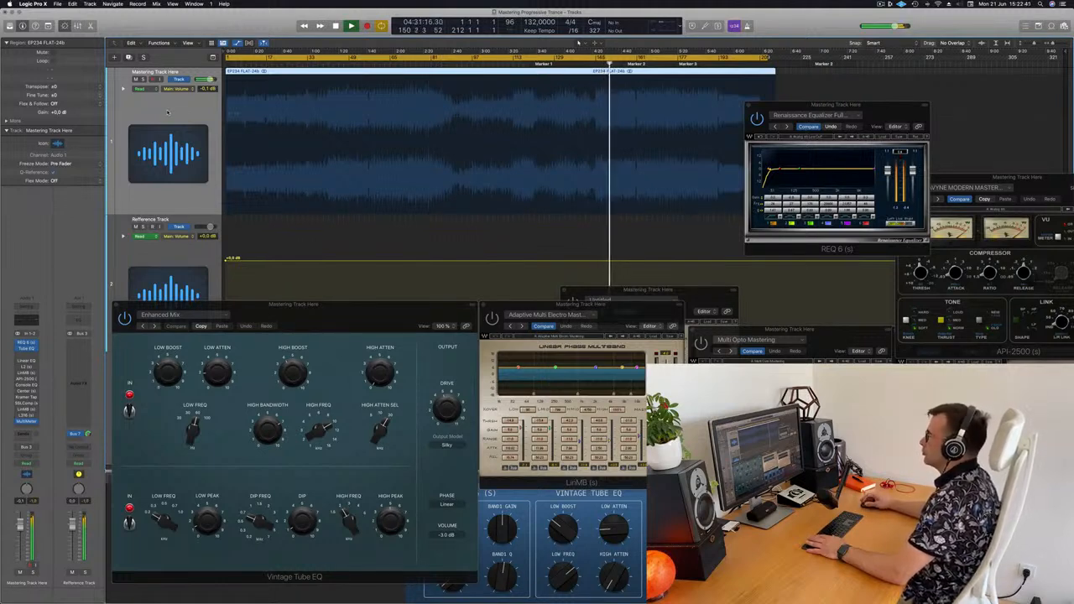
{"action": "key", "text": "Return"}
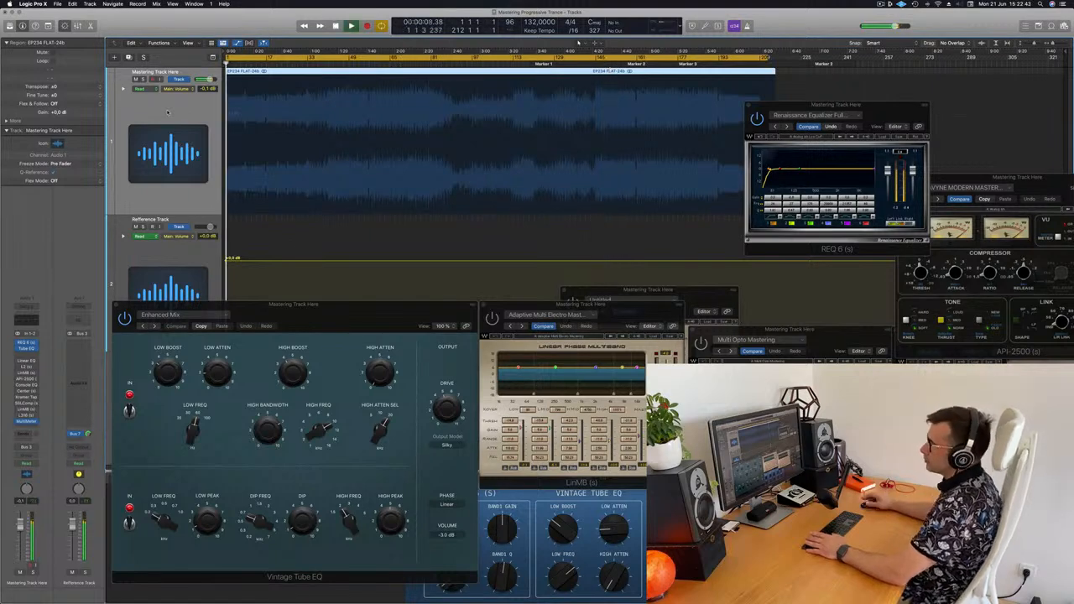
{"action": "key", "text": "space"}
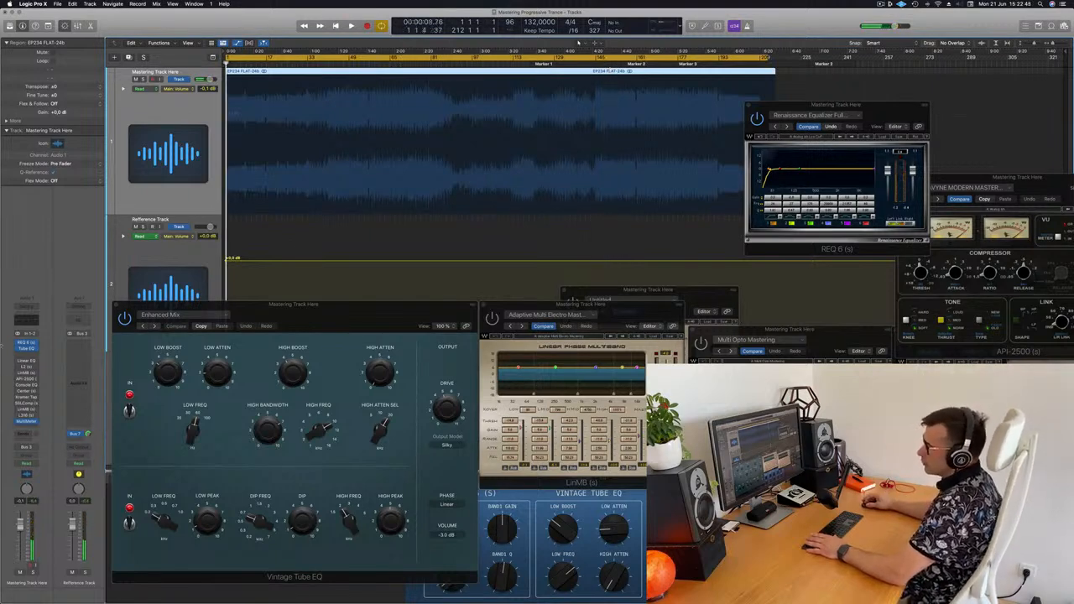
View the Linear Phase EQ in the mastering track's effect chain and close its window.
{"action": "left_click", "coordinate": [27, 361]}
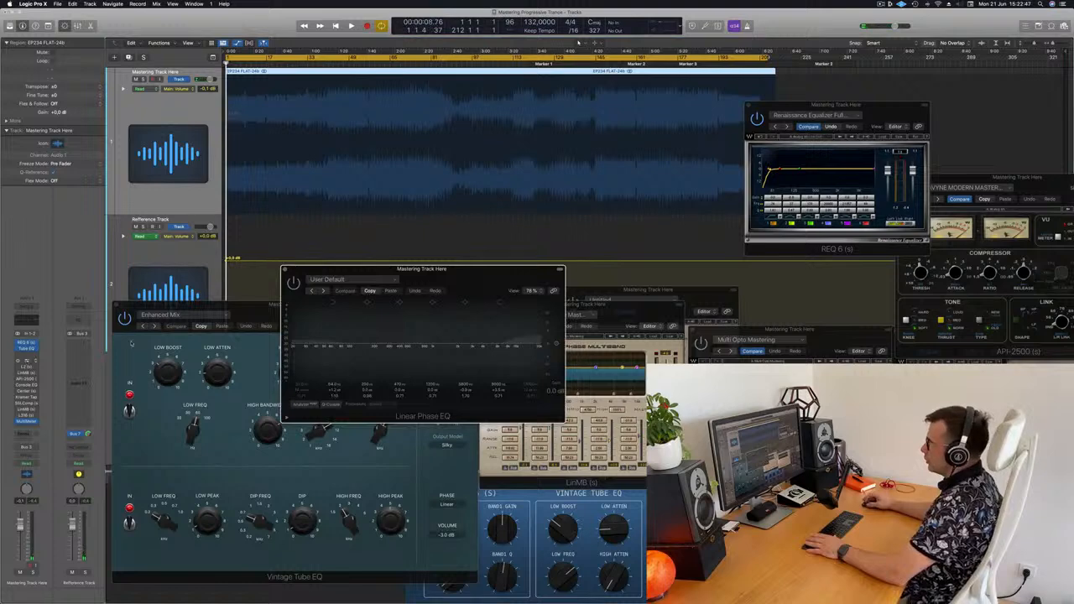
{"action": "left_click_drag", "start_coordinate": [449, 277], "coordinate": [555, 270]}
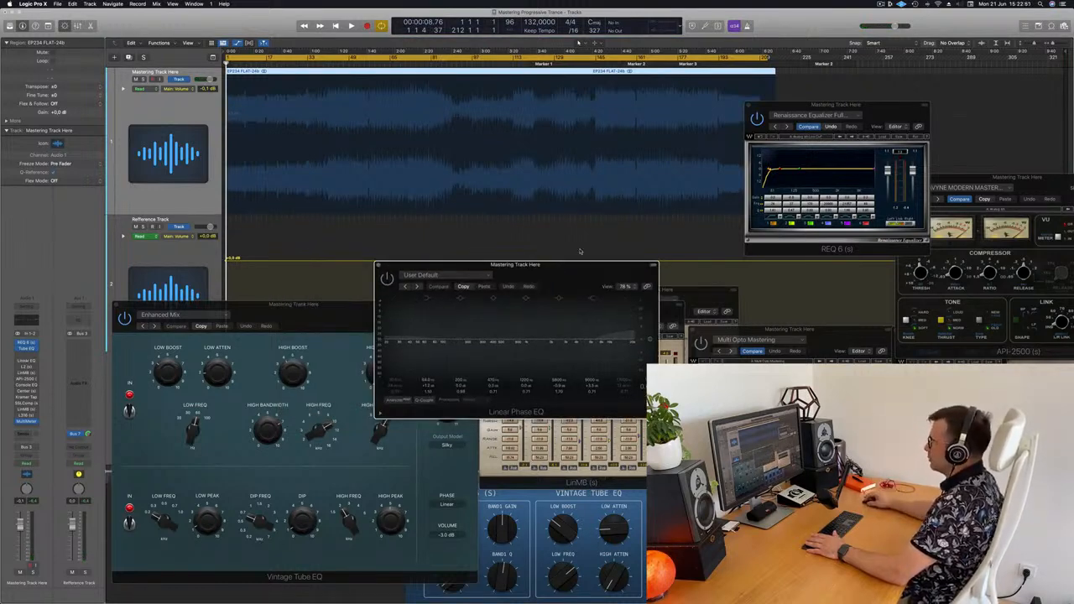
{"action": "left_click_drag", "start_coordinate": [579, 250], "coordinate": [752, 123]}
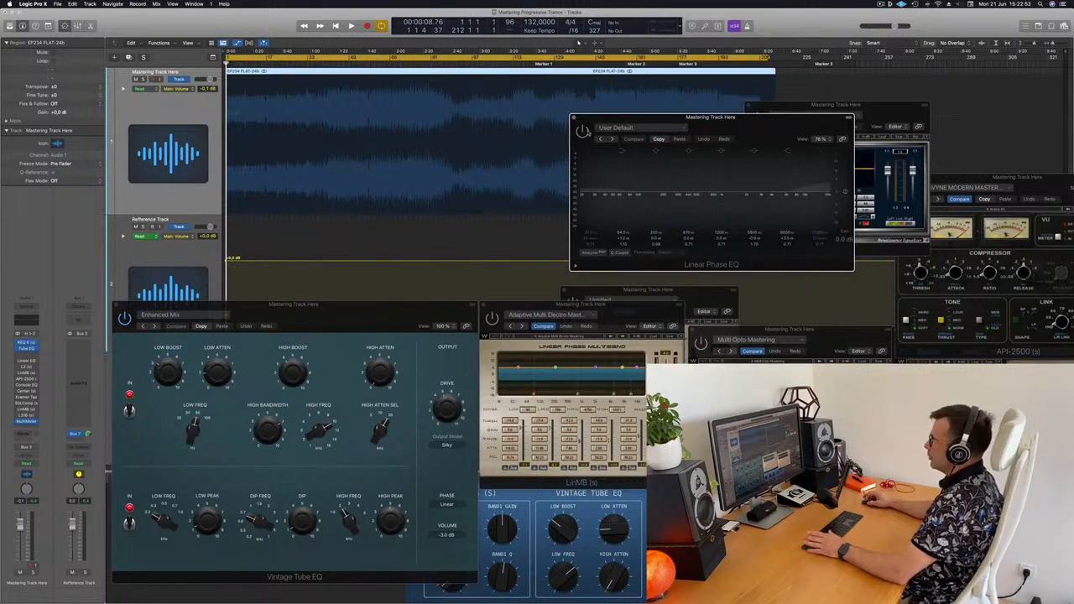
{"action": "left_click", "coordinate": [575, 119]}
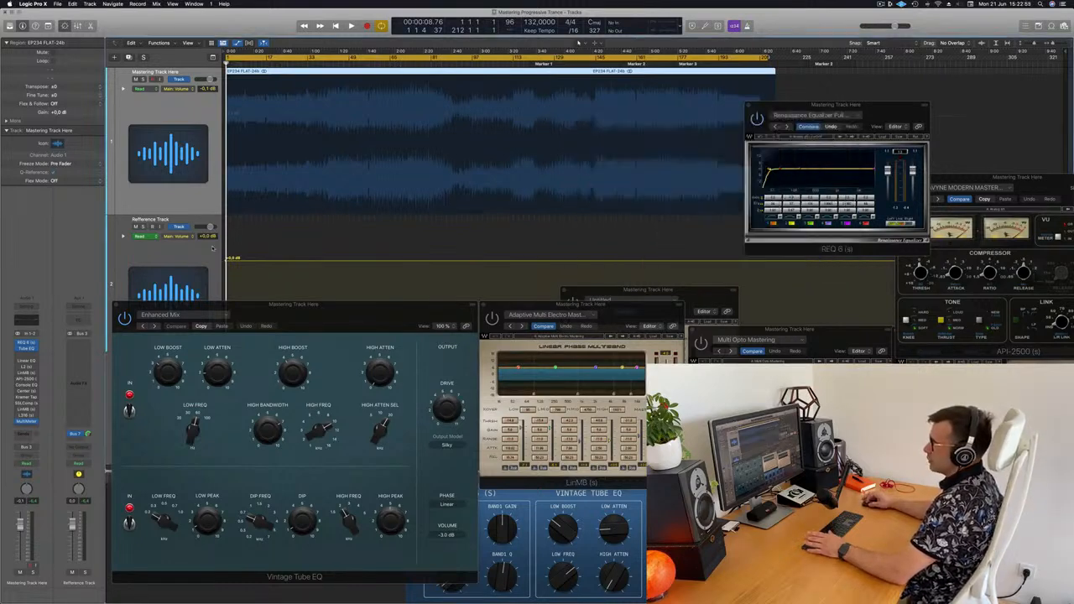
Play the track from the start, compare the Vintage Tube EQ bypassed and enabled, and close its window.
{"action": "left_click", "coordinate": [27, 349]}
{"action": "left_click", "coordinate": [26, 349]}
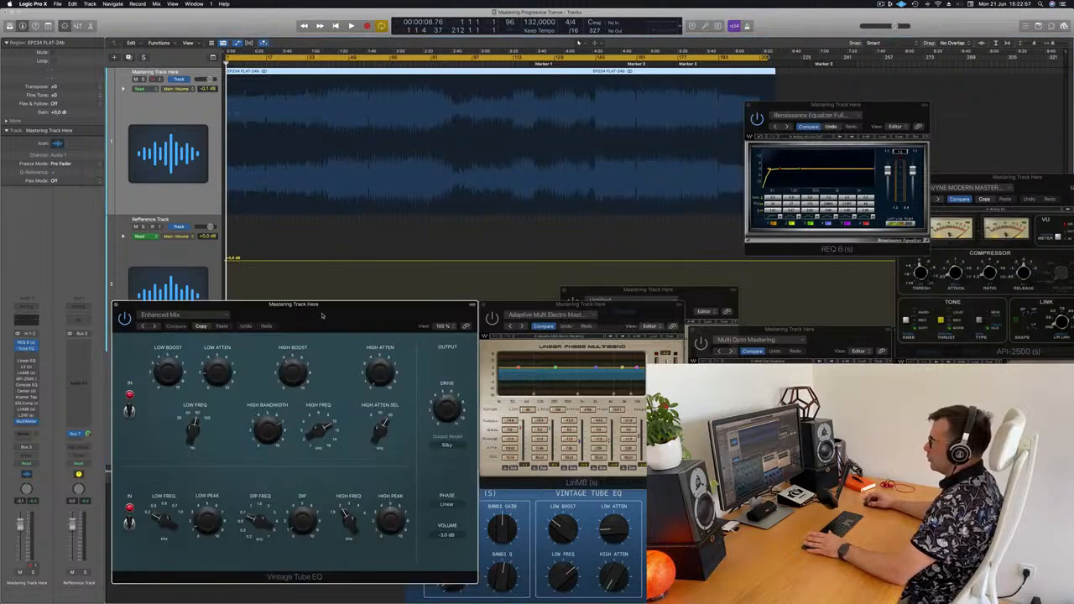
{"action": "left_click_drag", "start_coordinate": [327, 313], "coordinate": [578, 108]}
{"action": "key", "text": "space"}
{"action": "left_click", "coordinate": [367, 117]}
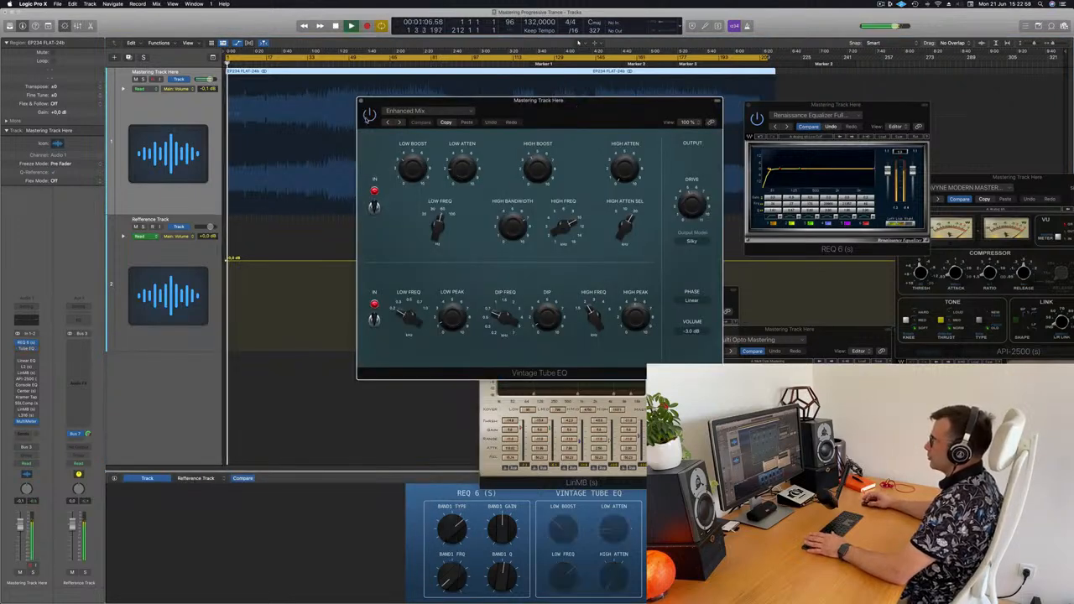
{"action": "left_click", "coordinate": [367, 117]}
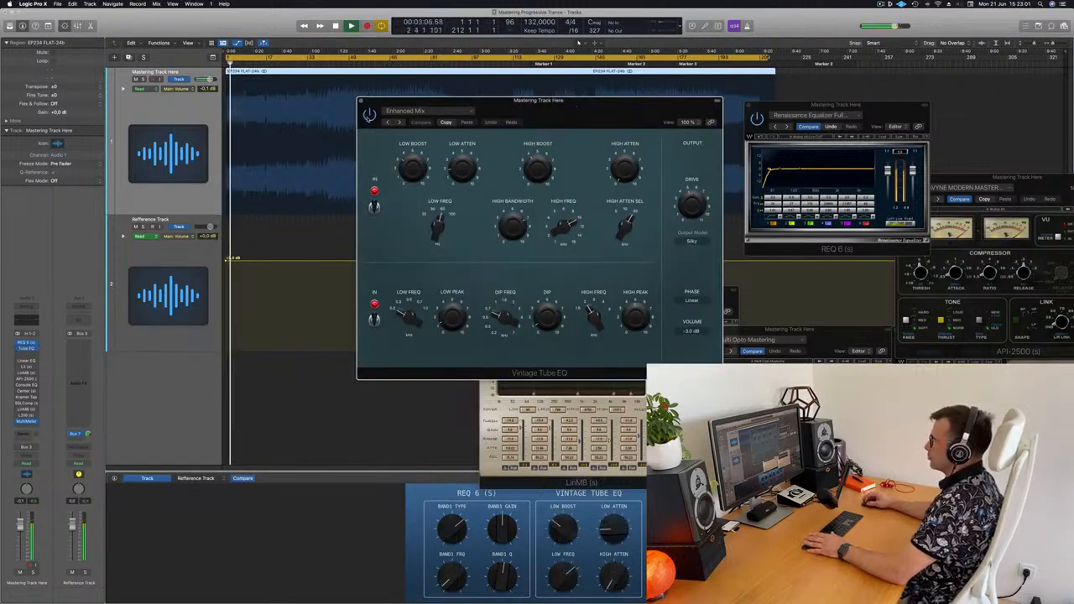
{"action": "left_click_drag", "start_coordinate": [559, 105], "coordinate": [706, 150]}
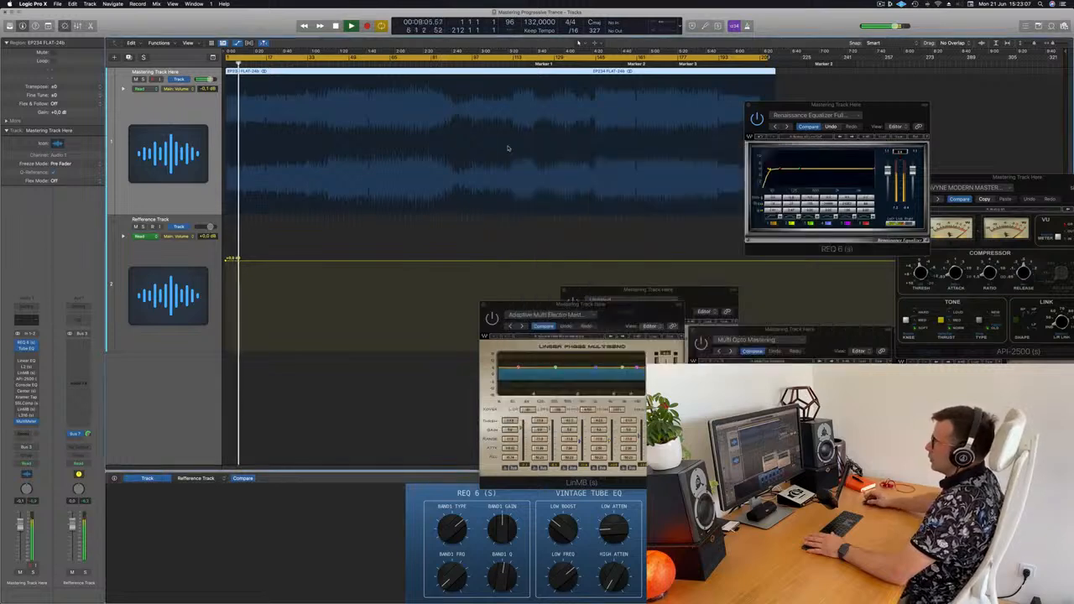
{"action": "left_click", "coordinate": [508, 146]}
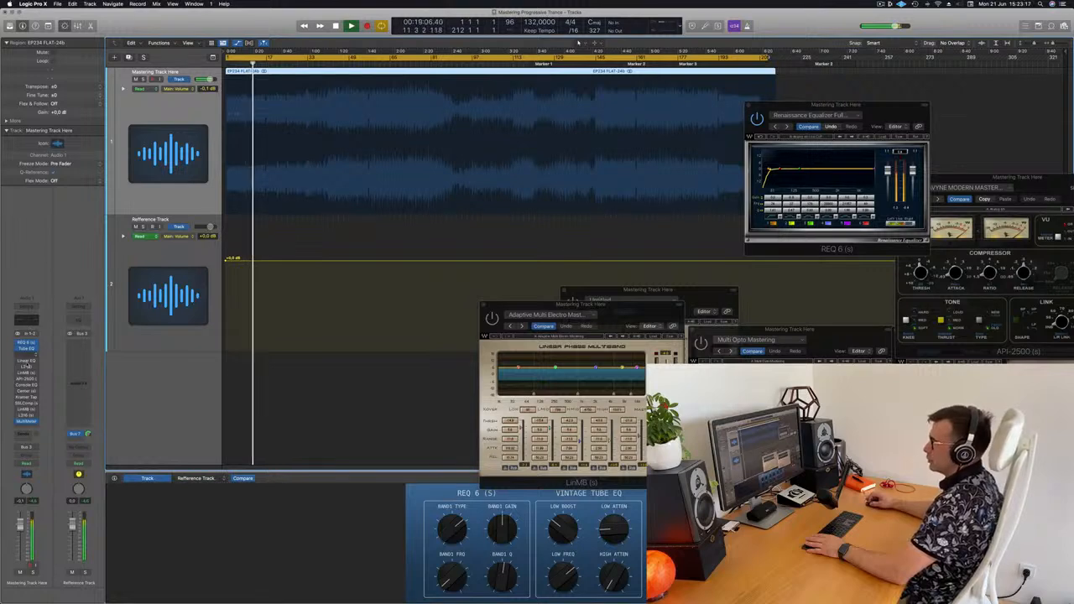
Turn on the L2 Ultramaximizer on the mastering track and audition it from about 2:14.
{"action": "left_click", "coordinate": [27, 367]}
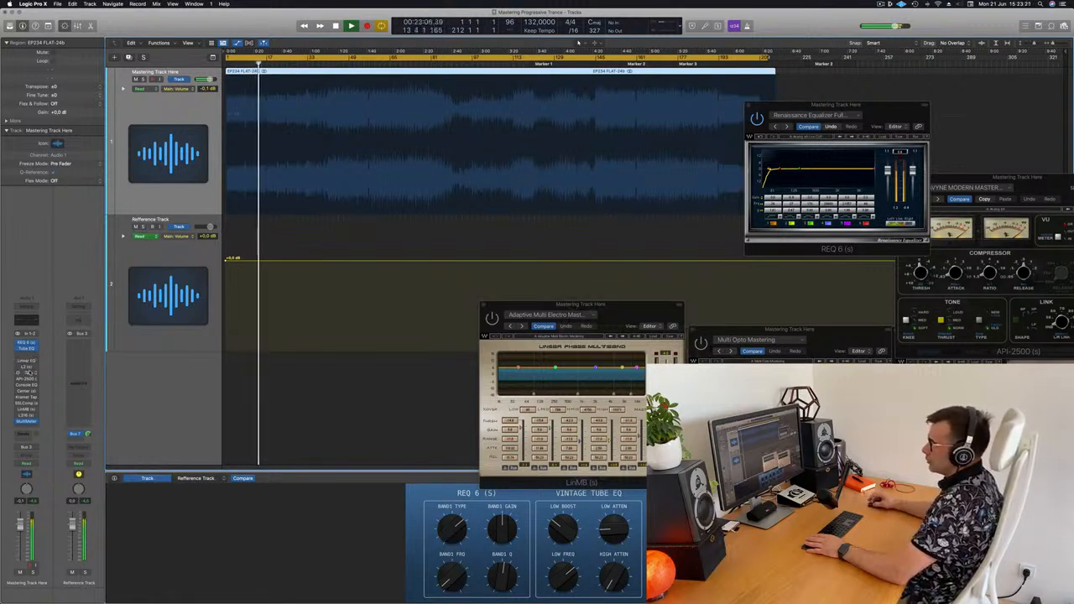
{"action": "left_click", "coordinate": [27, 366]}
{"action": "left_click_drag", "start_coordinate": [649, 299], "coordinate": [491, 180]}
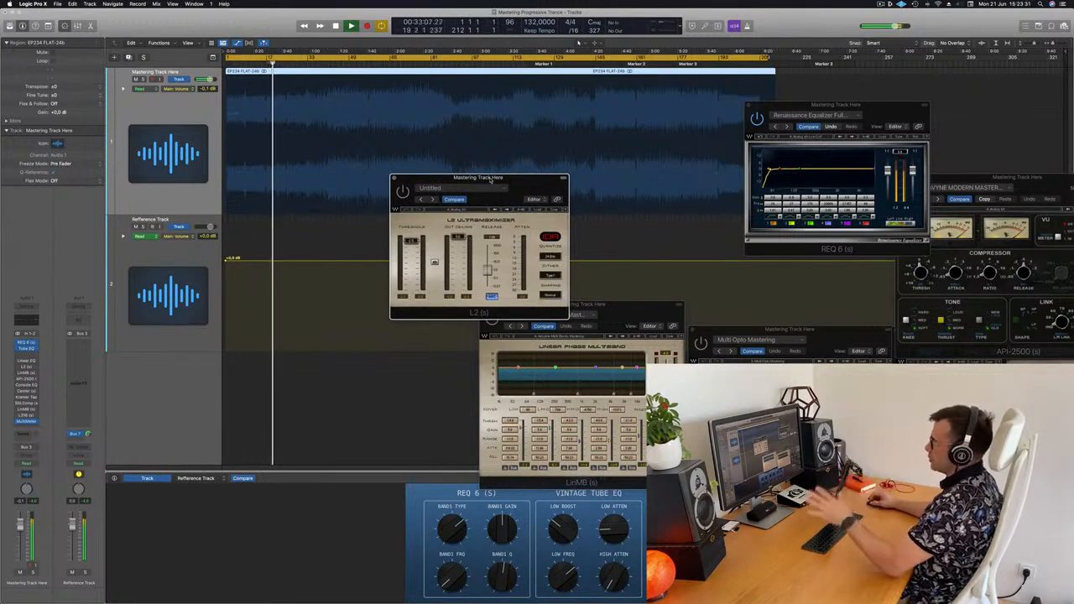
{"action": "left_click_drag", "start_coordinate": [491, 179], "coordinate": [505, 181]}
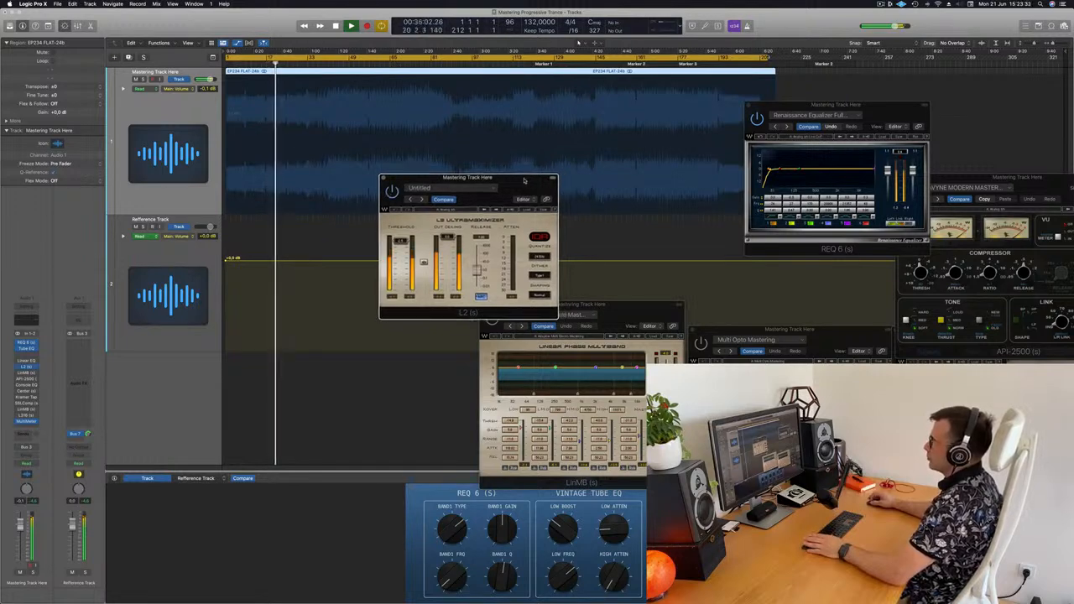
{"action": "left_click", "coordinate": [412, 63]}
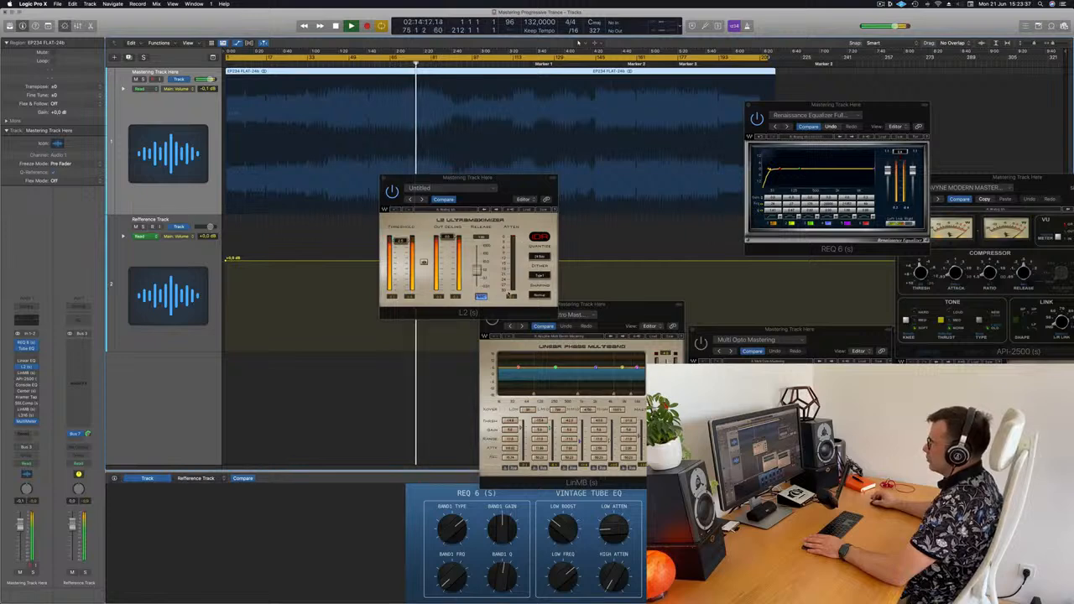
{"action": "left_click", "coordinate": [511, 178]}
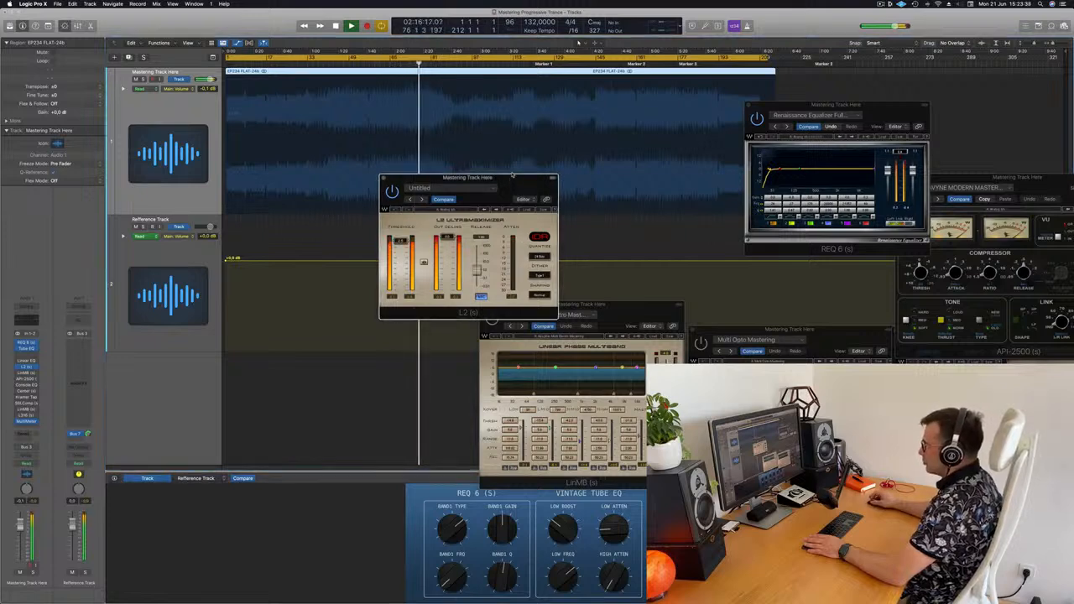
{"action": "left_click_drag", "start_coordinate": [511, 178], "coordinate": [512, 178]}
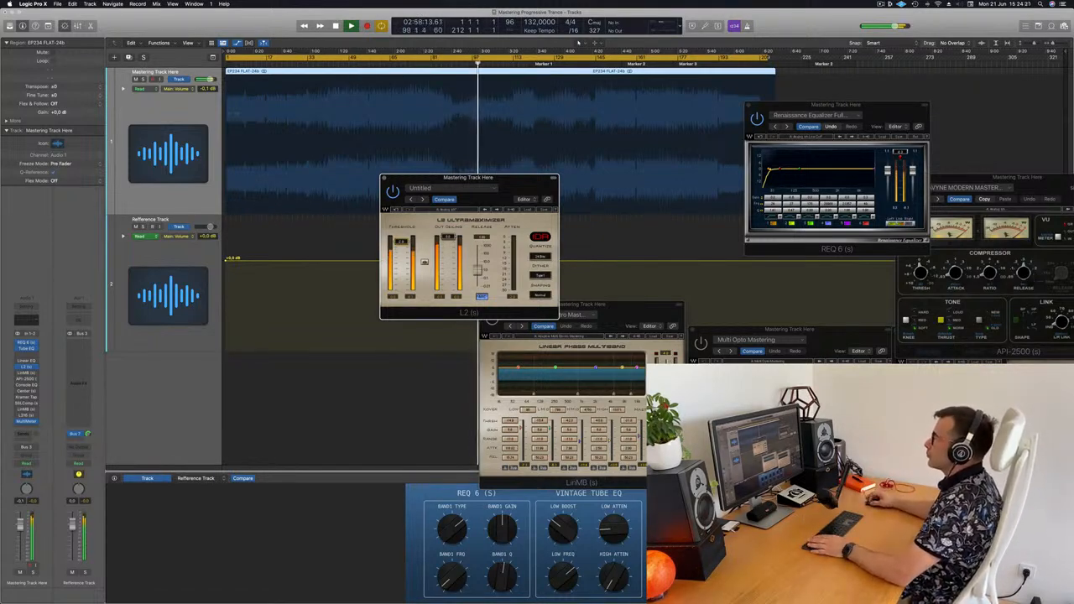
Close the L2 window and turn on the LinMB multiband compressor with the track playing from about 1:42.
{"action": "left_click", "coordinate": [369, 64]}
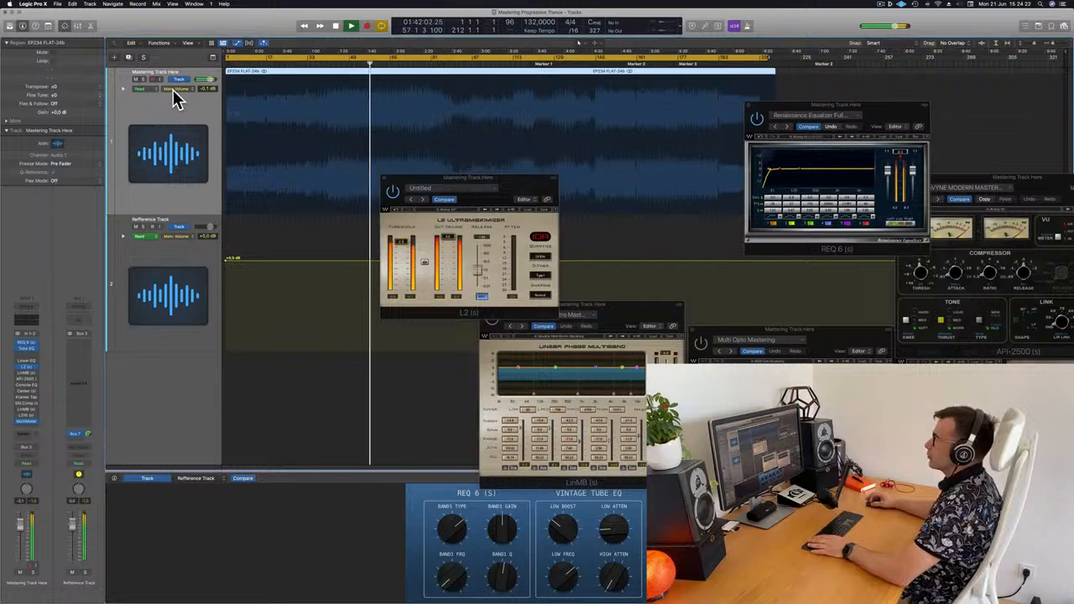
{"action": "left_click", "coordinate": [26, 373]}
{"action": "left_click", "coordinate": [26, 374]}
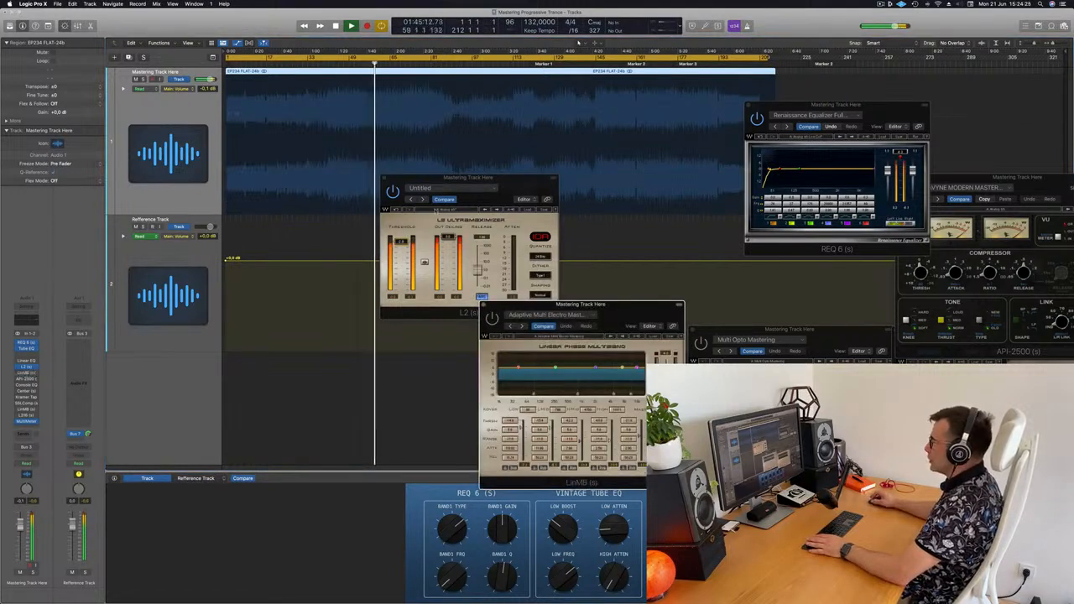
{"action": "left_click_drag", "start_coordinate": [433, 179], "coordinate": [393, 177]}
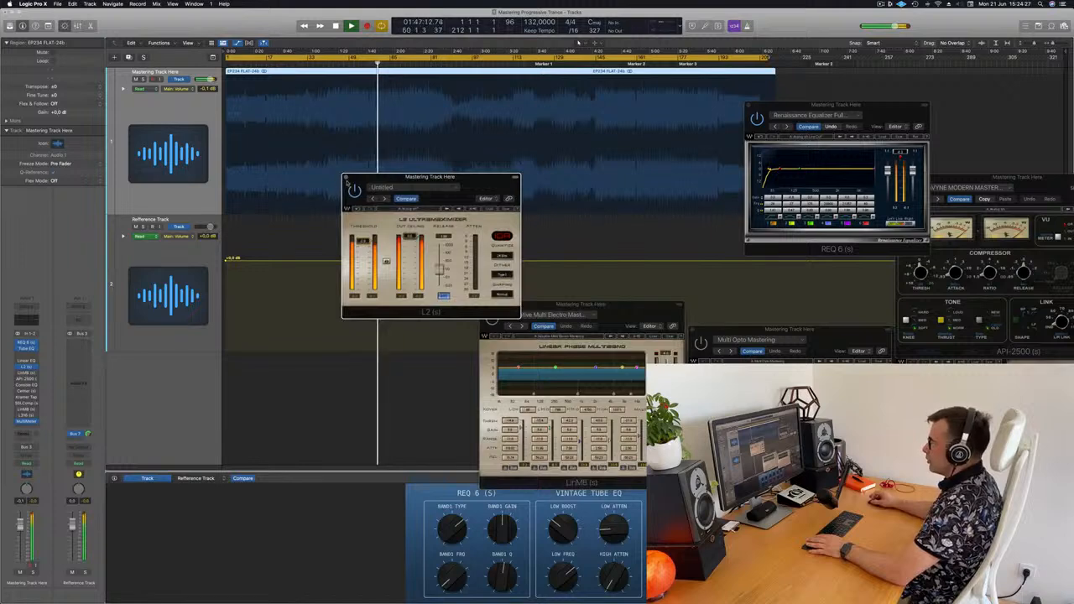
{"action": "left_click", "coordinate": [345, 177]}
{"action": "left_click_drag", "start_coordinate": [629, 308], "coordinate": [582, 216]}
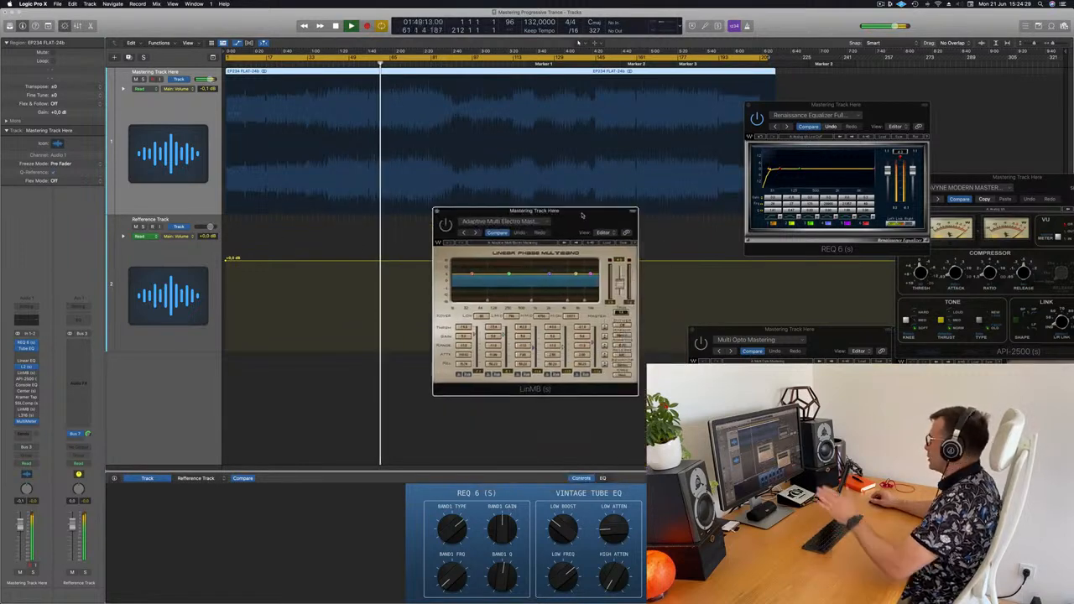
{"action": "left_click_drag", "start_coordinate": [506, 213], "coordinate": [445, 188]}
{"action": "left_click_drag", "start_coordinate": [517, 188], "coordinate": [501, 187]}
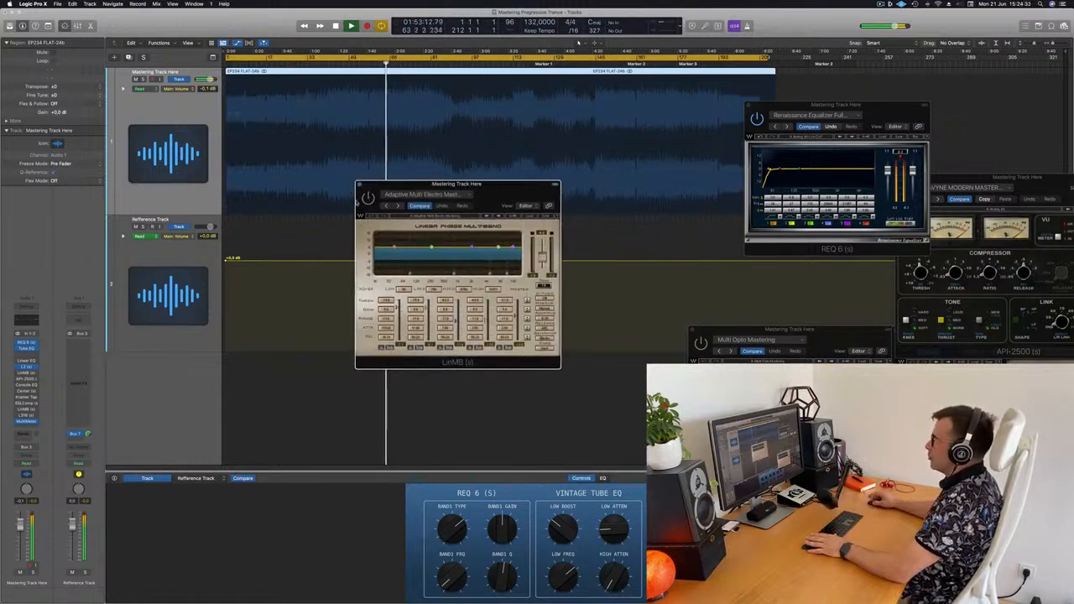
{"action": "left_click_drag", "start_coordinate": [356, 200], "coordinate": [368, 193]}
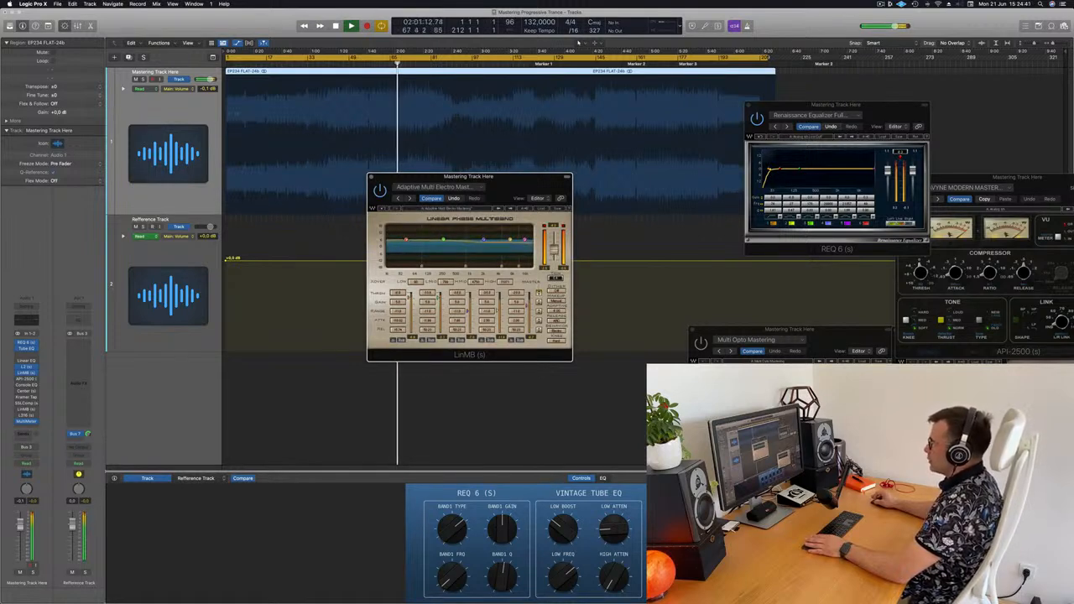
Audition the LinMB multiband compression over the passage from about 1:51.
{"action": "left_click_drag", "start_coordinate": [528, 187], "coordinate": [556, 172]}
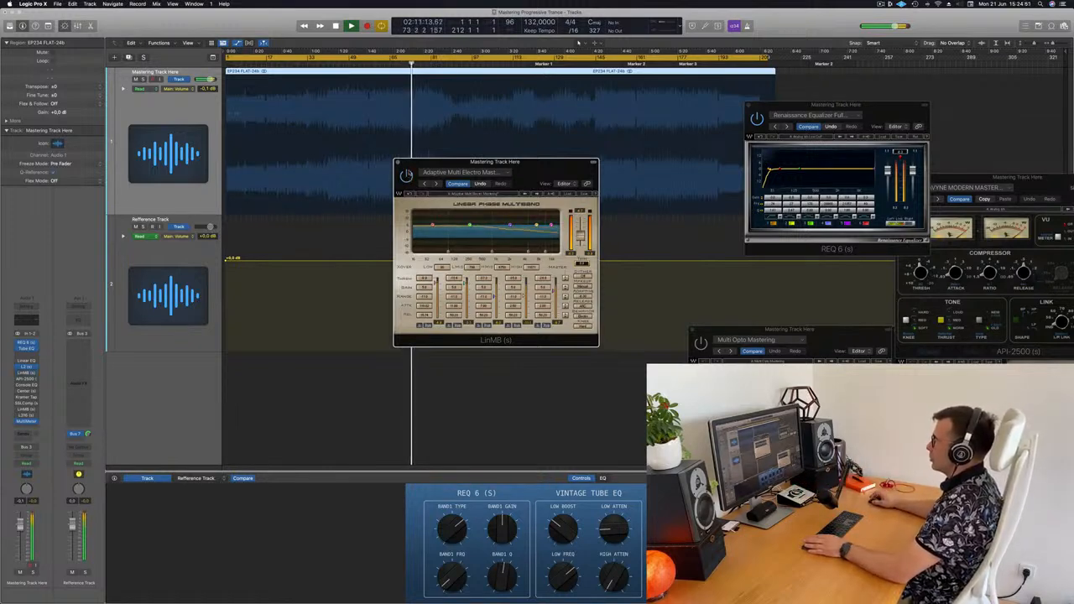
{"action": "left_click", "coordinate": [382, 62]}
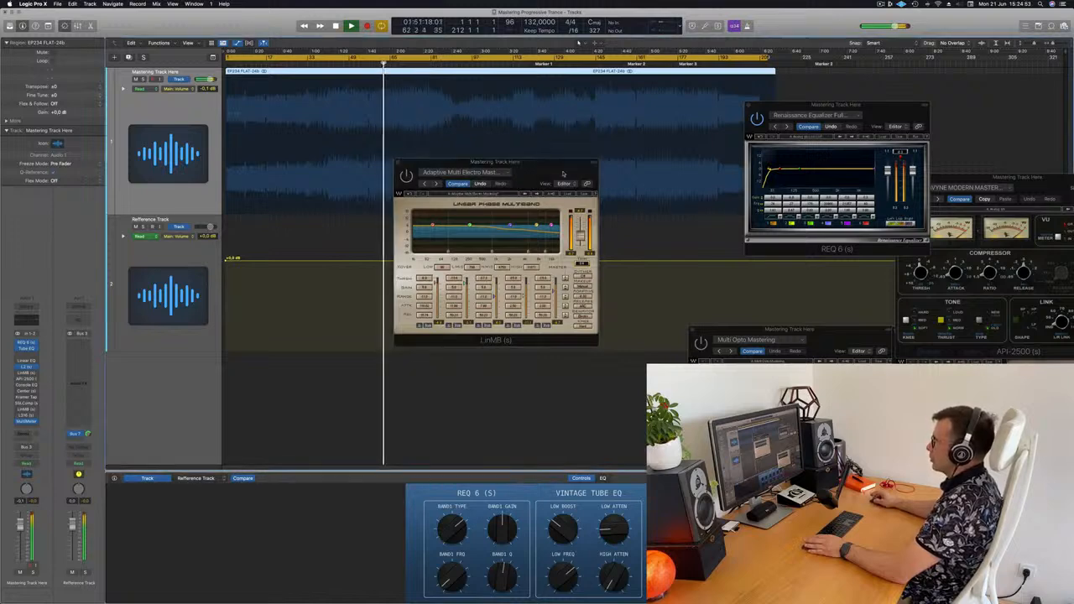
{"action": "left_click_drag", "start_coordinate": [558, 164], "coordinate": [555, 166]}
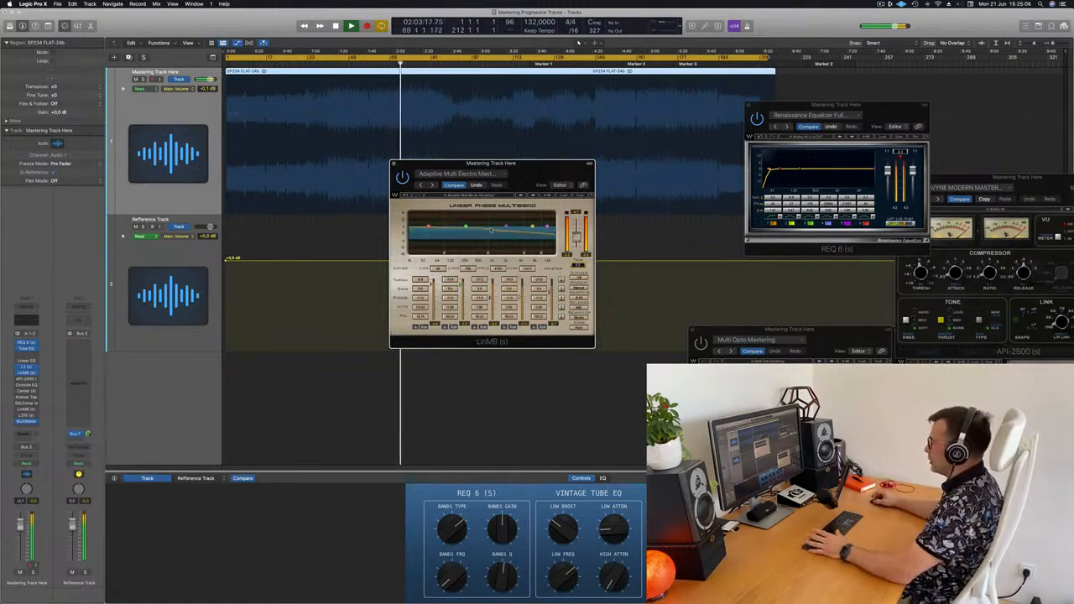
{"action": "left_click_drag", "start_coordinate": [540, 172], "coordinate": [529, 173]}
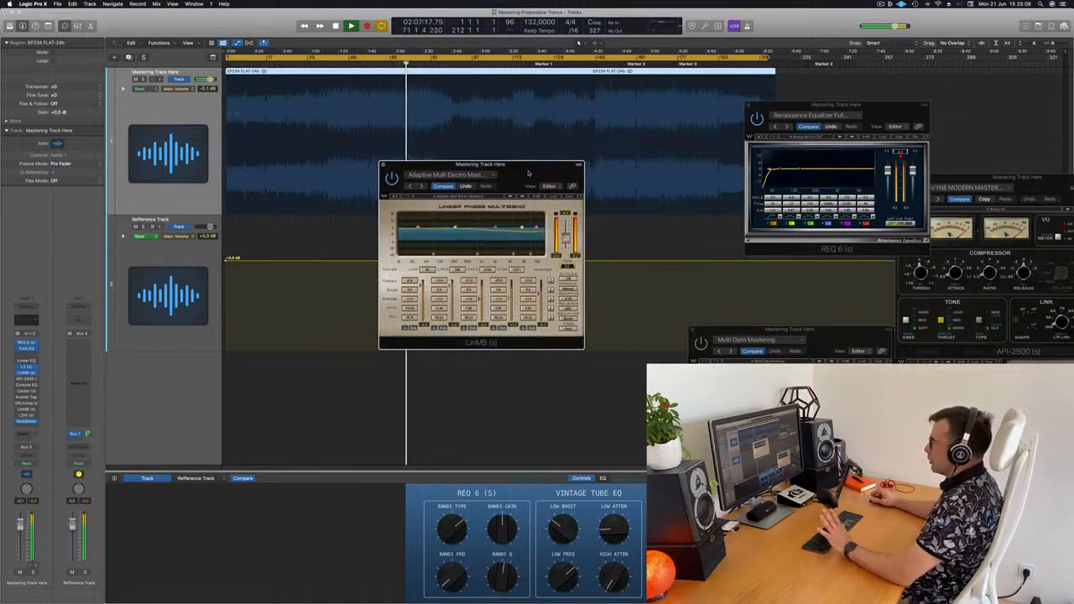
Audition the LinMB multiband compressor again from about 1:32 and close its window.
{"action": "left_click_drag", "start_coordinate": [528, 173], "coordinate": [558, 165]}
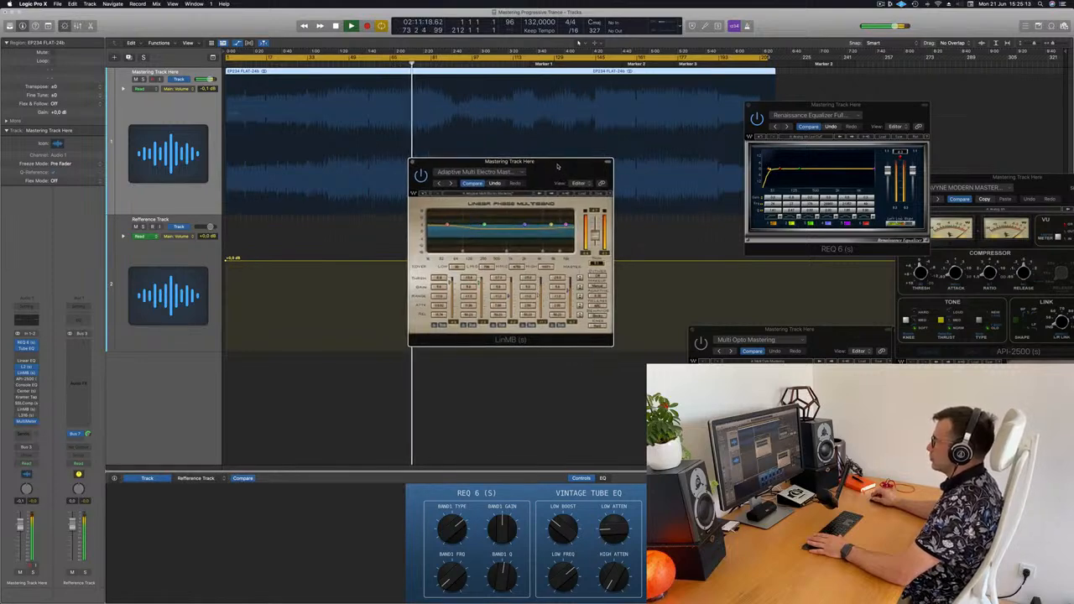
{"action": "left_click", "coordinate": [356, 64]}
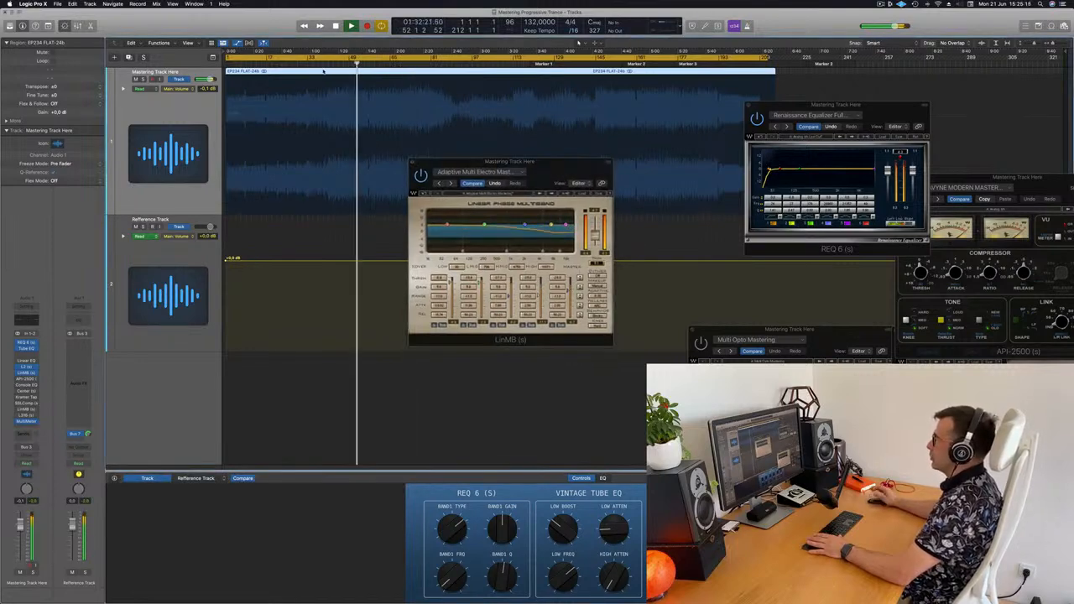
{"action": "left_click_drag", "start_coordinate": [558, 173], "coordinate": [554, 174]}
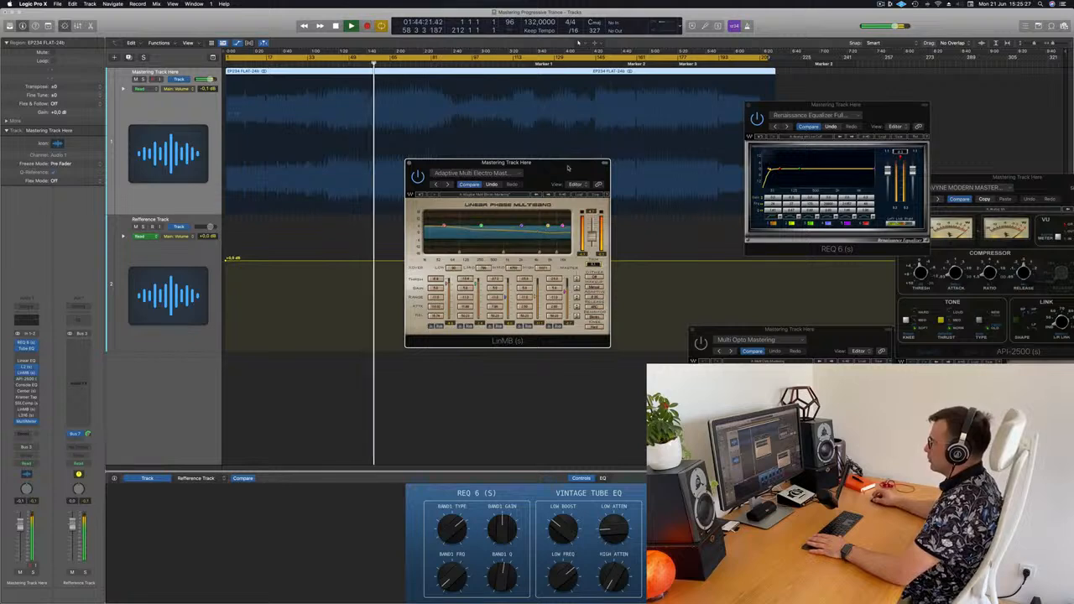
{"action": "left_click_drag", "start_coordinate": [567, 167], "coordinate": [584, 168]}
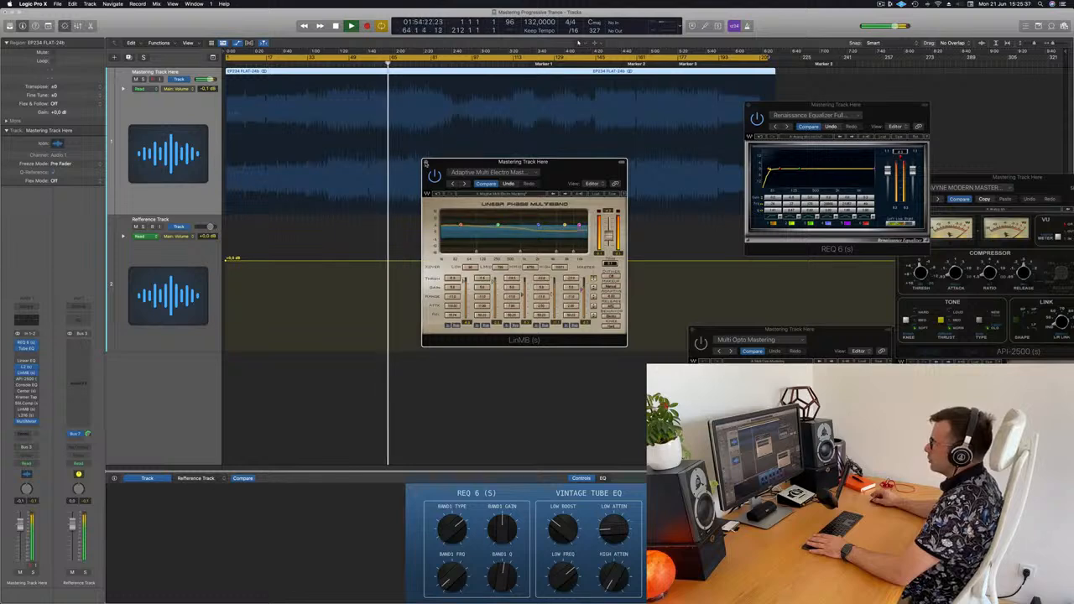
{"action": "left_click", "coordinate": [425, 162]}
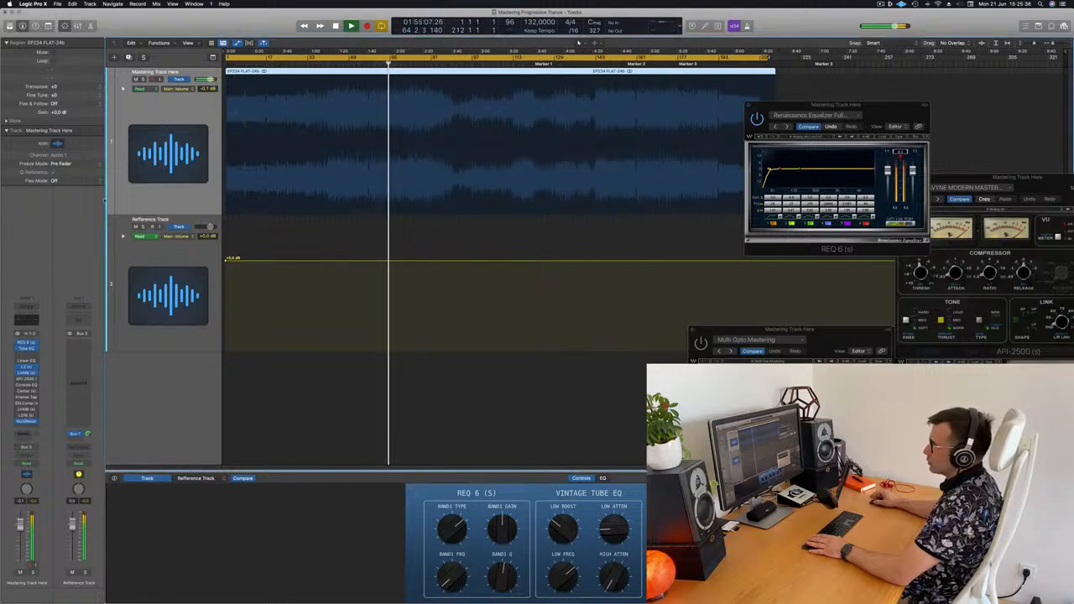
Open the API-2500 compressor on the mastering track, move its window beside the track waveform, and turn it on.
{"action": "left_click", "coordinate": [25, 380]}
{"action": "left_click", "coordinate": [25, 380]}
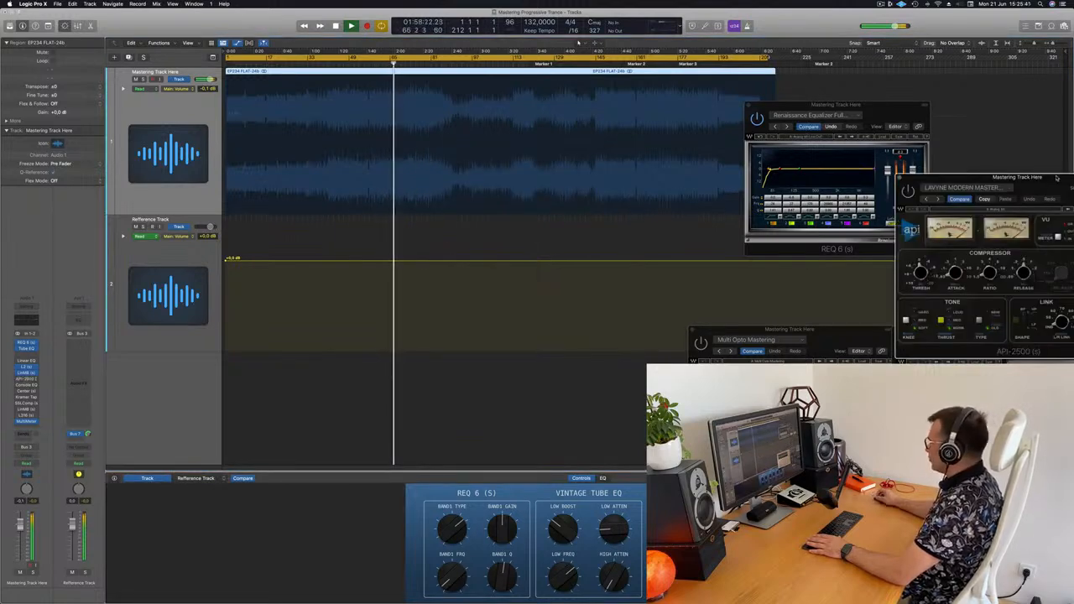
{"action": "left_click_drag", "start_coordinate": [1057, 178], "coordinate": [608, 201]}
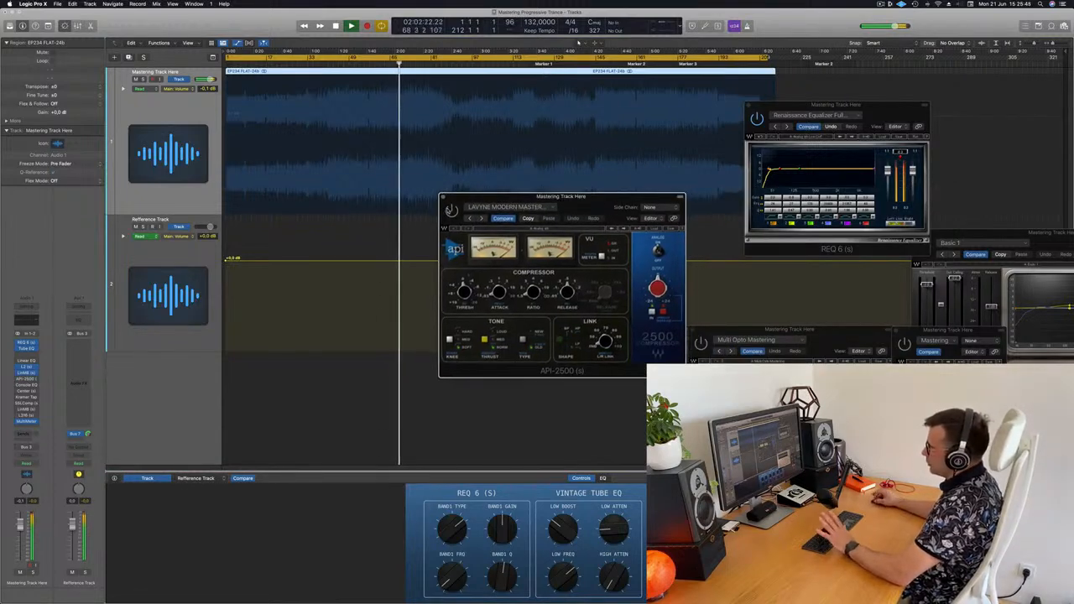
{"action": "left_click", "coordinate": [450, 212]}
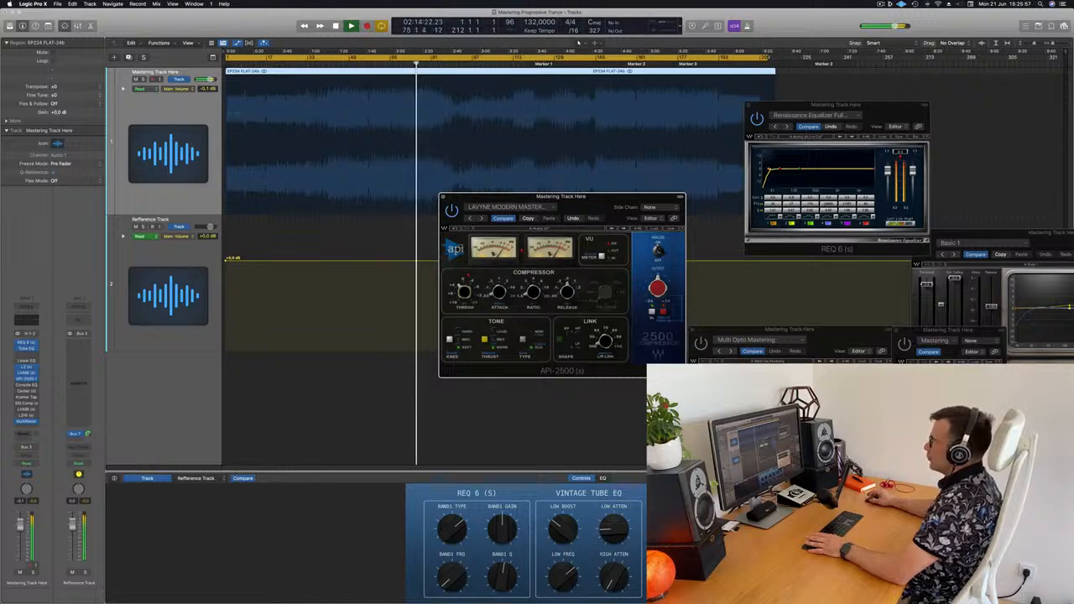
Play the track from the start to compare the API-2500 bypassed and enabled, and close its window.
{"action": "left_click", "coordinate": [380, 61]}
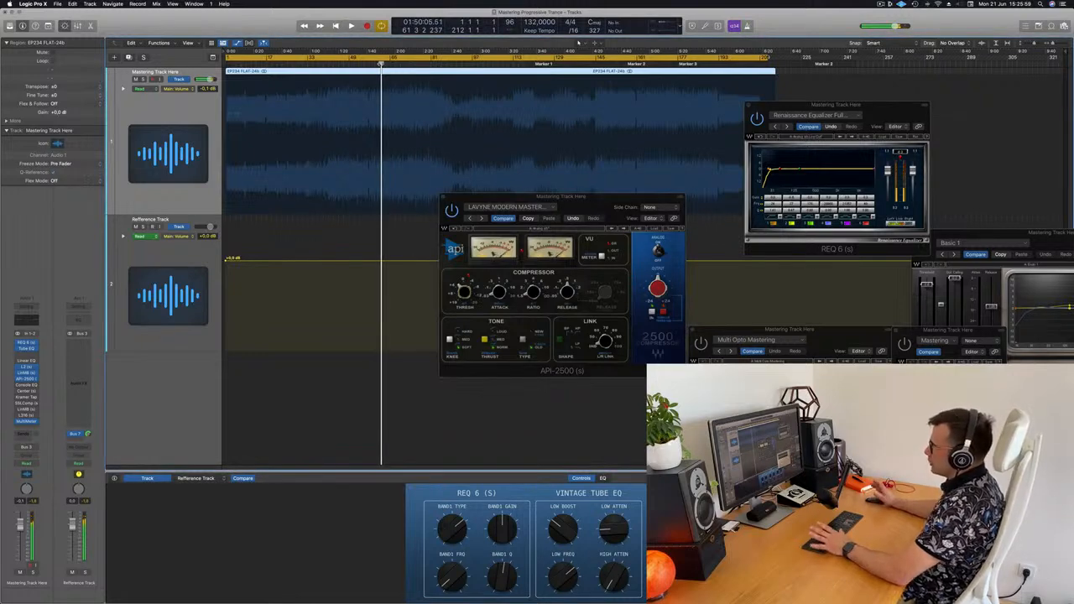
{"action": "key", "text": "space"}
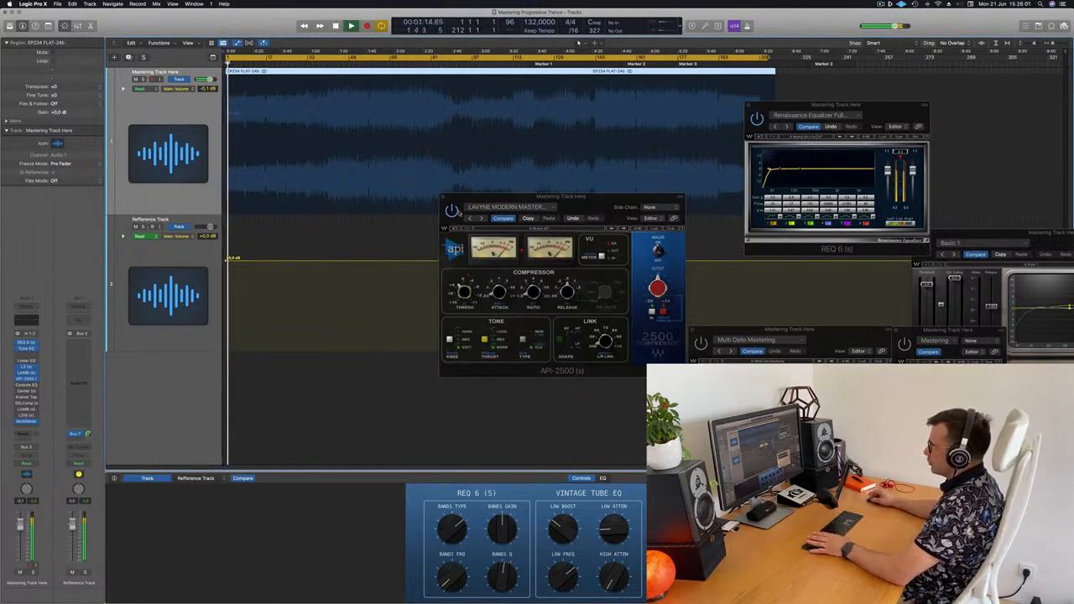
{"action": "left_click", "coordinate": [453, 213]}
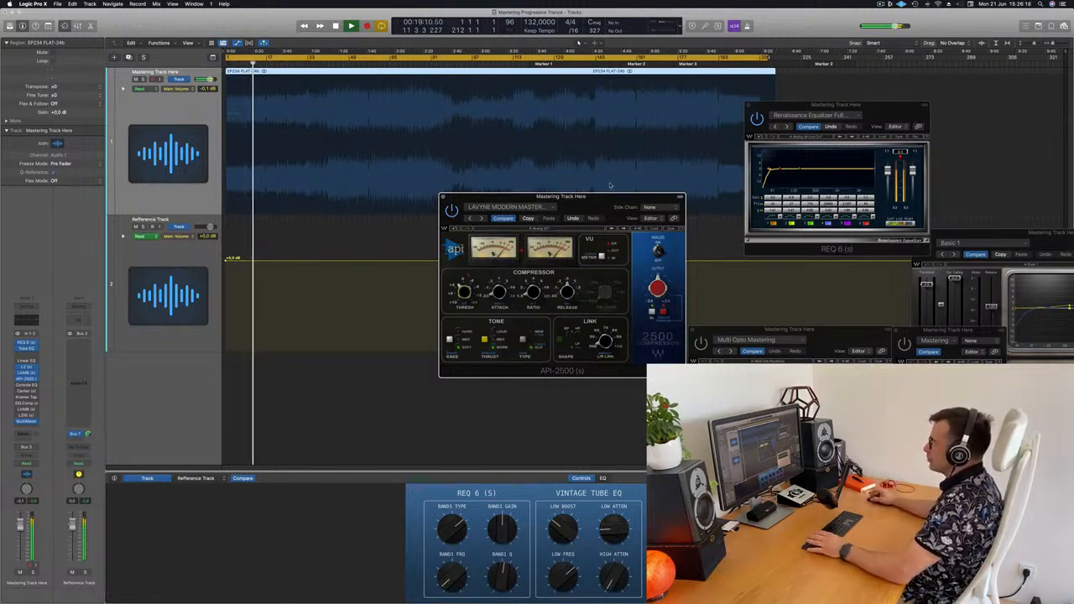
{"action": "left_click_drag", "start_coordinate": [601, 203], "coordinate": [562, 204]}
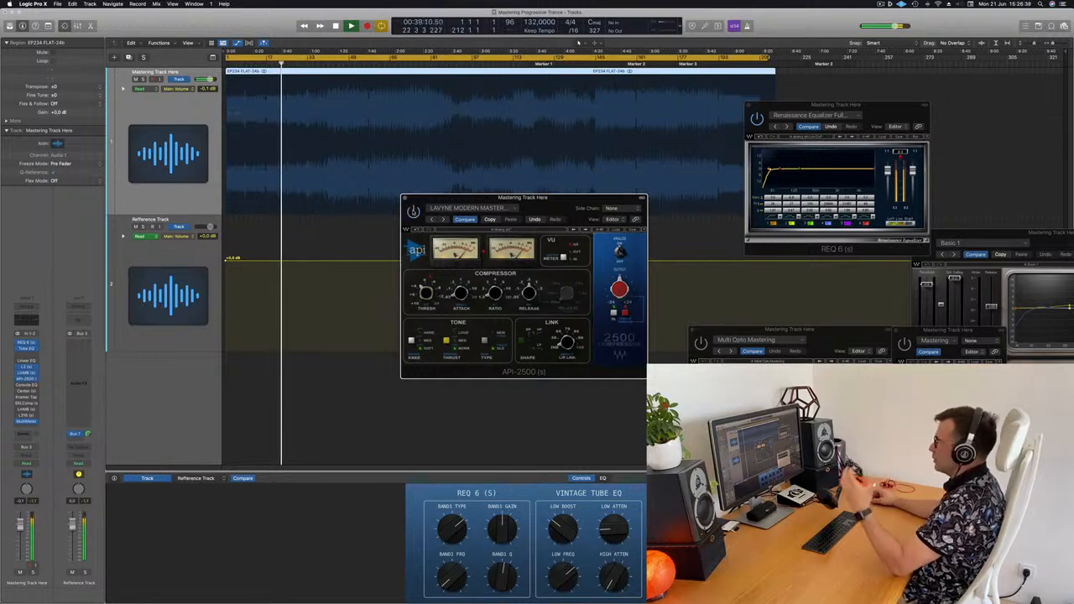
{"action": "left_click", "coordinate": [405, 198]}
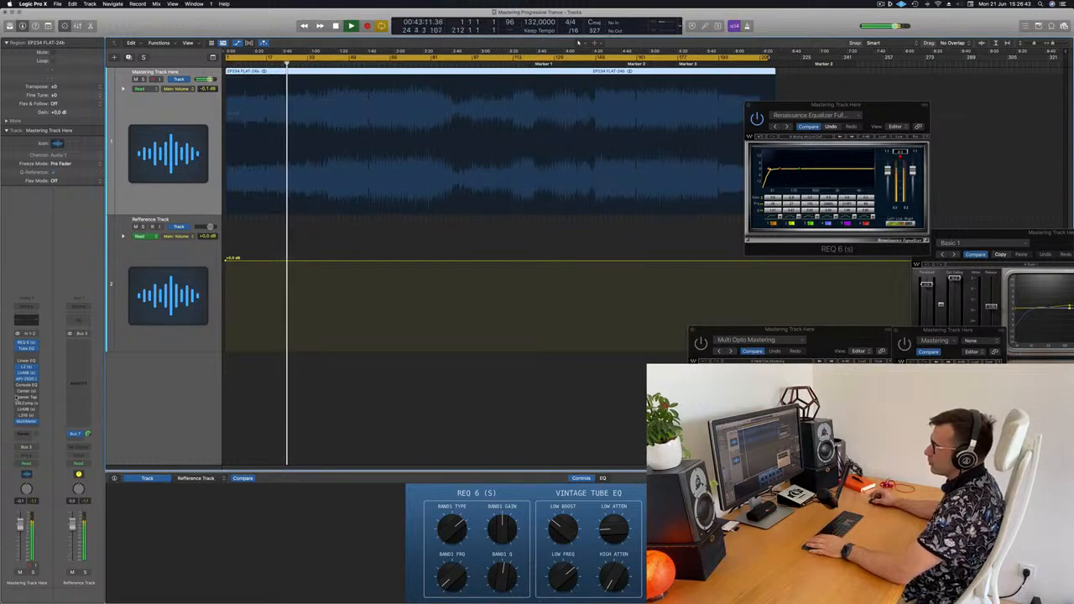
Turn on the Vintage Console EQ on the mastering track and lower its high gain slightly.
{"action": "left_click", "coordinate": [26, 386]}
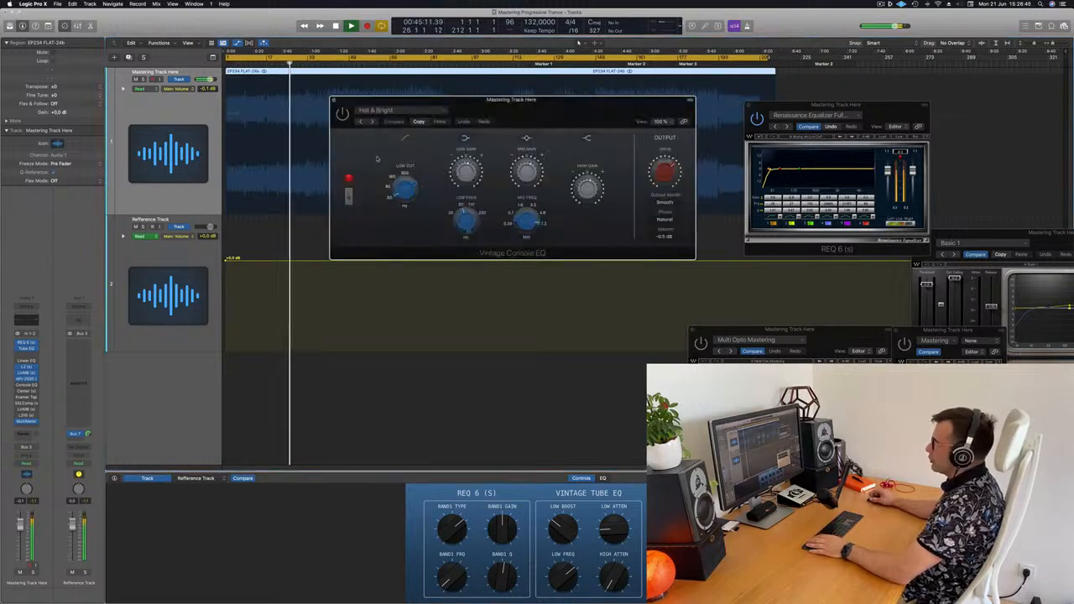
{"action": "left_click_drag", "start_coordinate": [550, 107], "coordinate": [518, 201]}
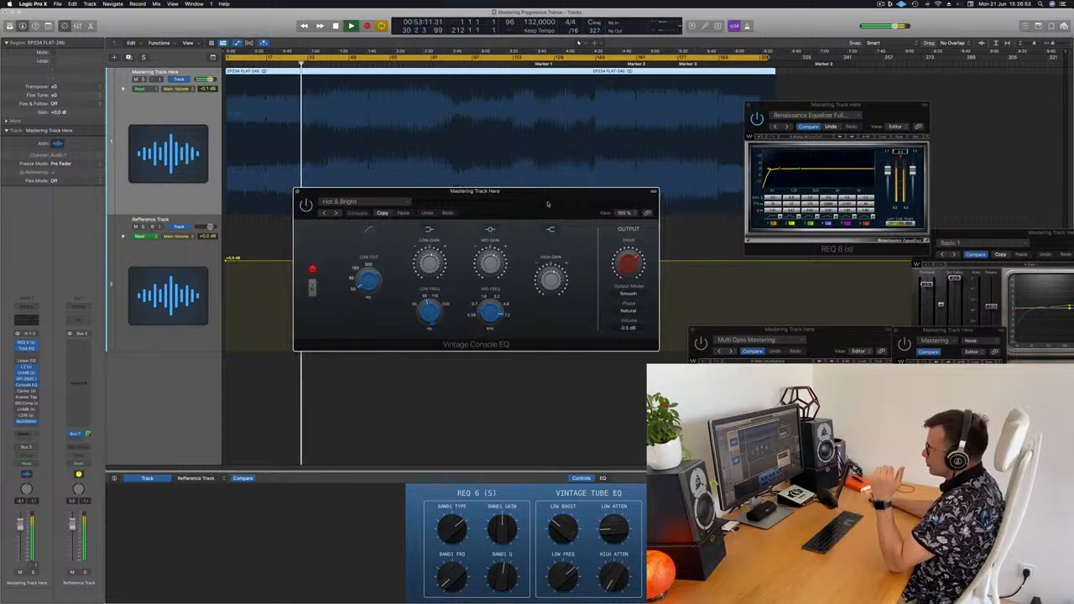
{"action": "left_click_drag", "start_coordinate": [507, 196], "coordinate": [552, 255]}
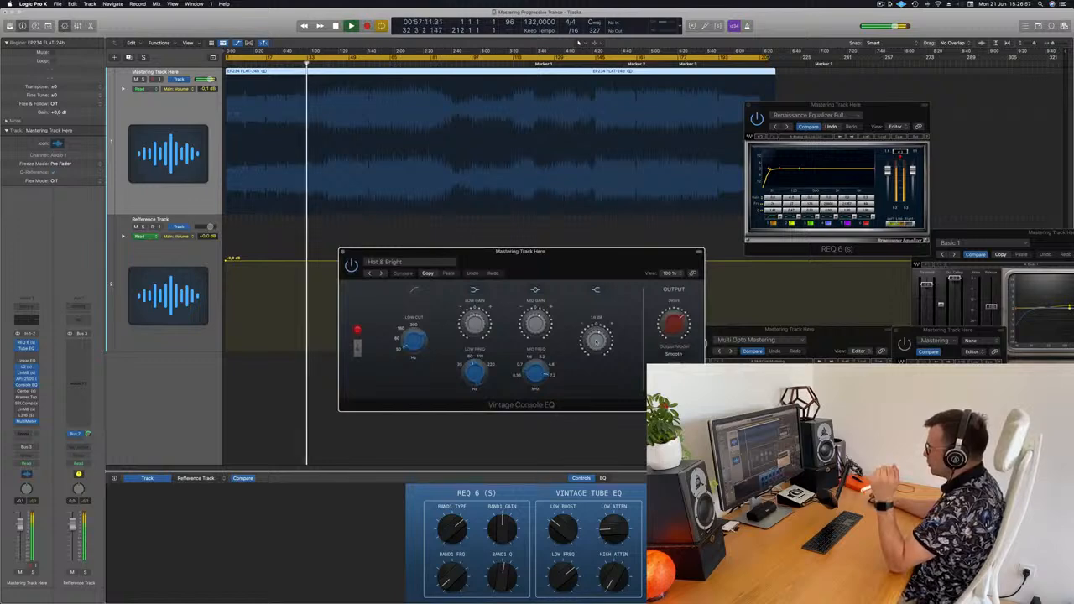
{"action": "left_click_drag", "start_coordinate": [598, 341], "coordinate": [598, 343]}
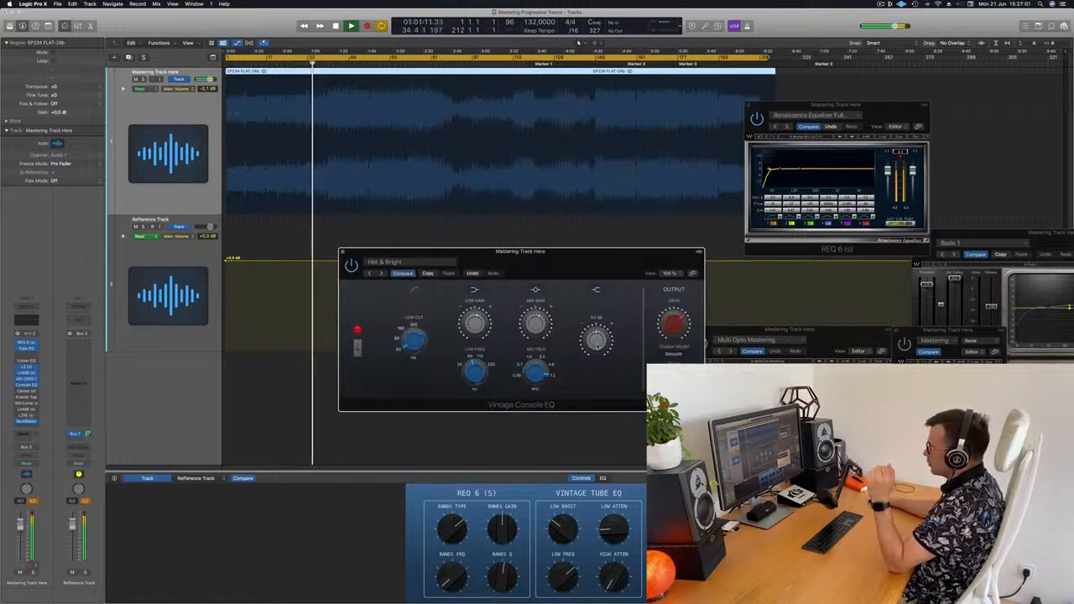
Compare the Vintage Console EQ bypassed and enabled, playing from the start and from about 0:15.
{"action": "left_click_drag", "start_coordinate": [575, 261], "coordinate": [571, 260]}
{"action": "key", "text": "space"}
{"action": "key", "text": "space"}
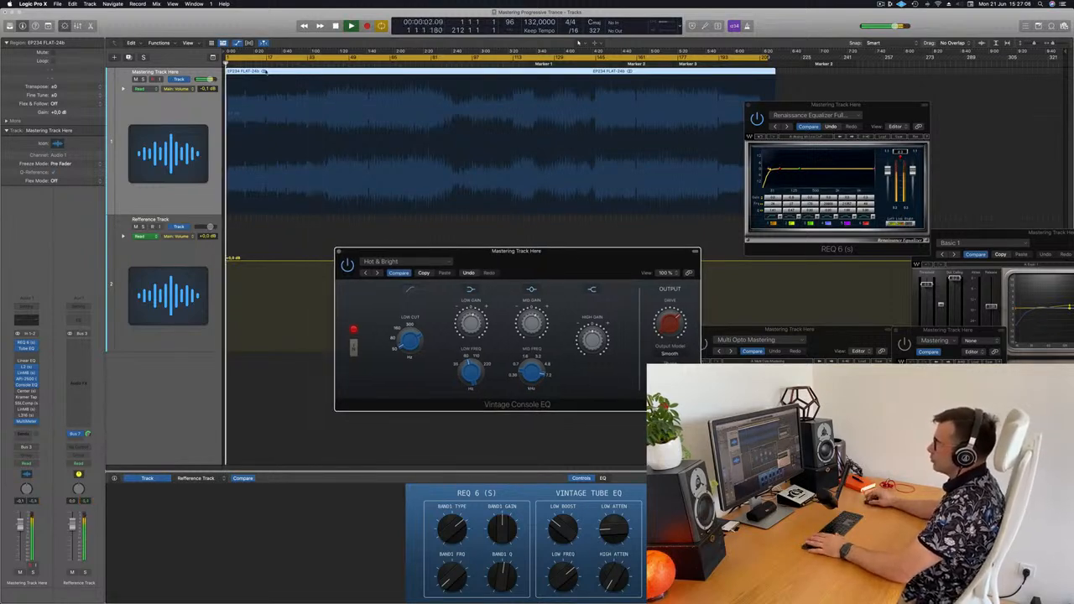
{"action": "left_click", "coordinate": [246, 64]}
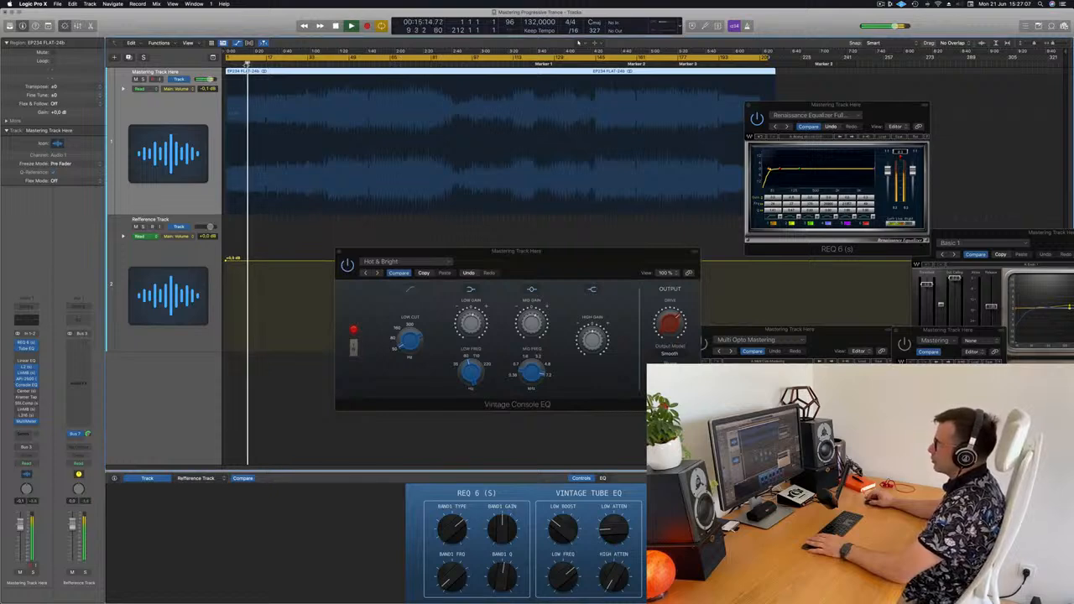
{"action": "left_click", "coordinate": [349, 268]}
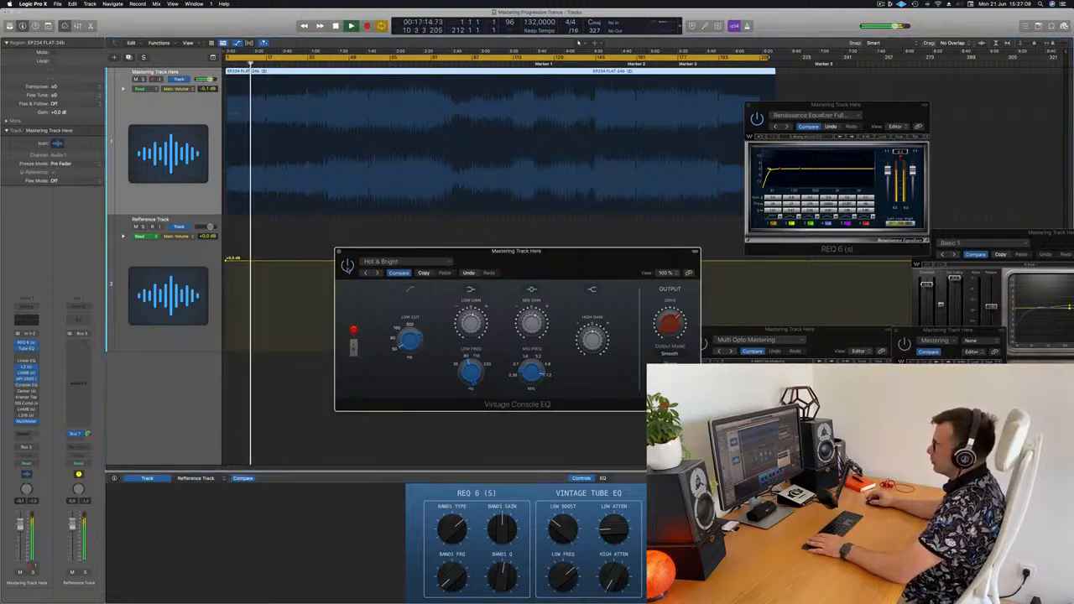
{"action": "left_click_drag", "start_coordinate": [569, 255], "coordinate": [577, 247]}
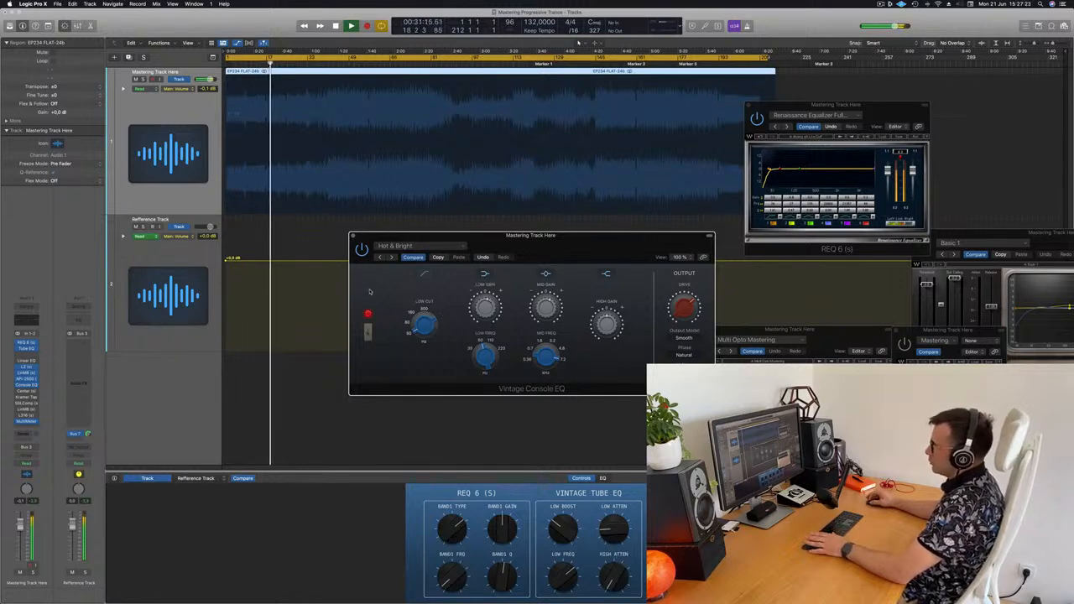
Switch the Vintage Console EQ's built-in EQ section off and on during playback, and close its window.
{"action": "left_click", "coordinate": [368, 334]}
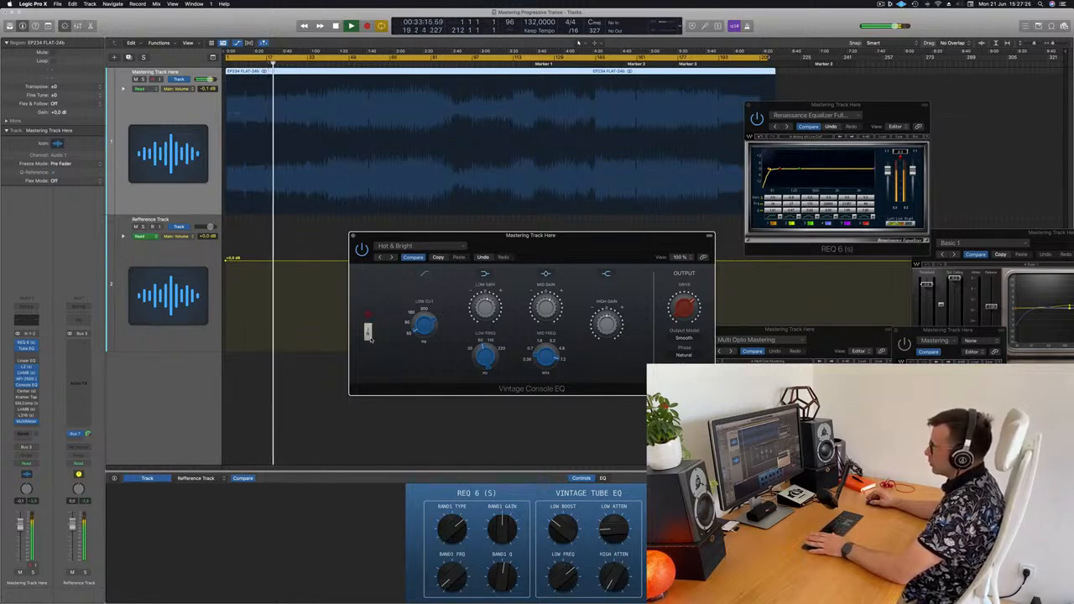
{"action": "left_click", "coordinate": [368, 334]}
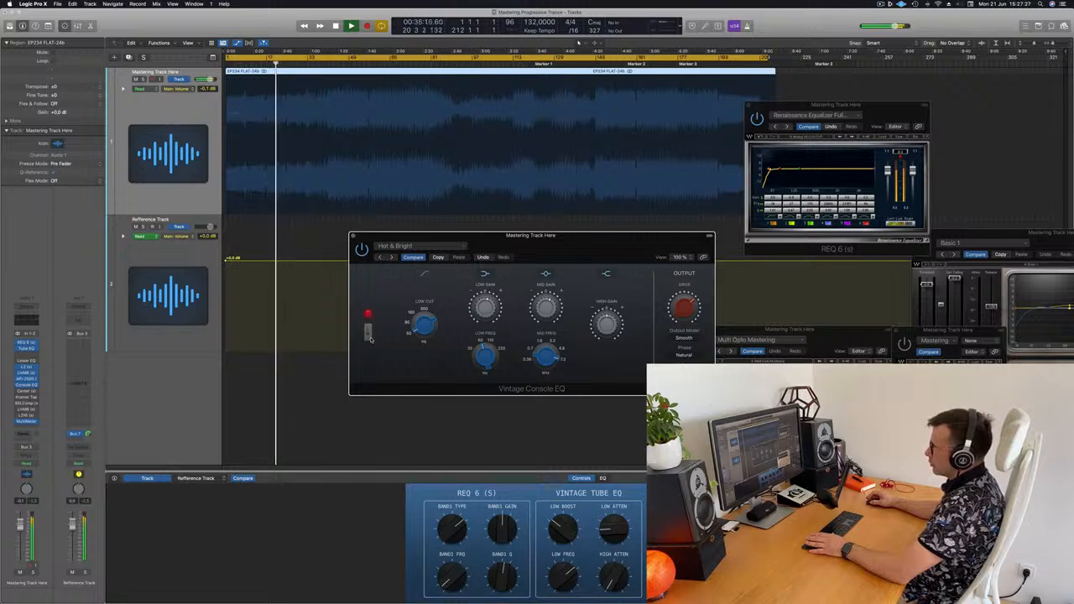
{"action": "left_click", "coordinate": [354, 236]}
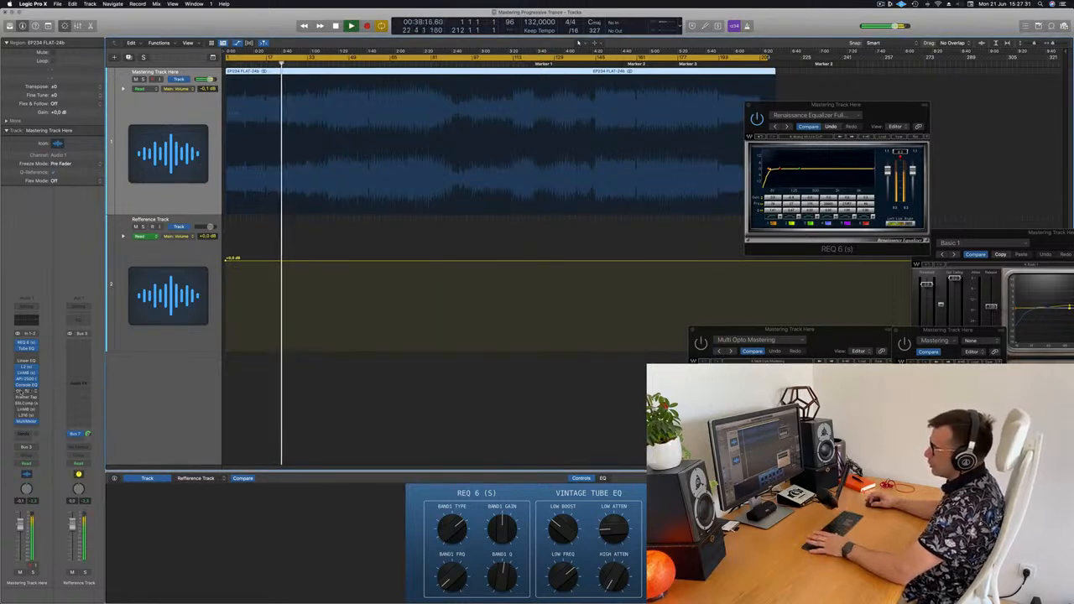
Turn on the Center plug-in on the mastering track and start playback from about 1:40.
{"action": "left_click", "coordinate": [26, 391]}
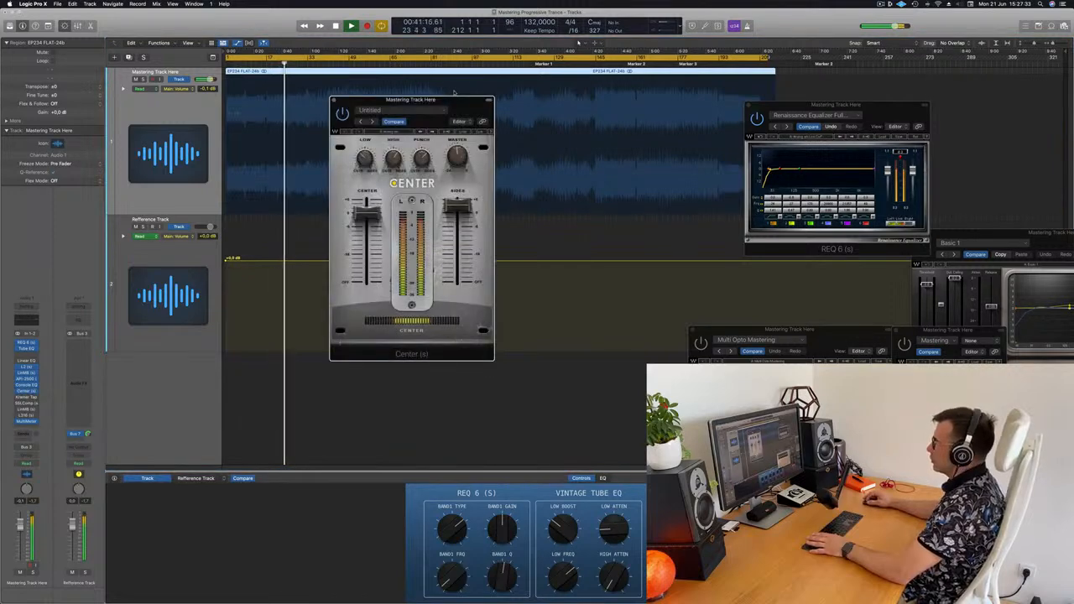
{"action": "left_click_drag", "start_coordinate": [440, 146], "coordinate": [490, 145]}
{"action": "key", "text": "Return"}
{"action": "key", "text": "space"}
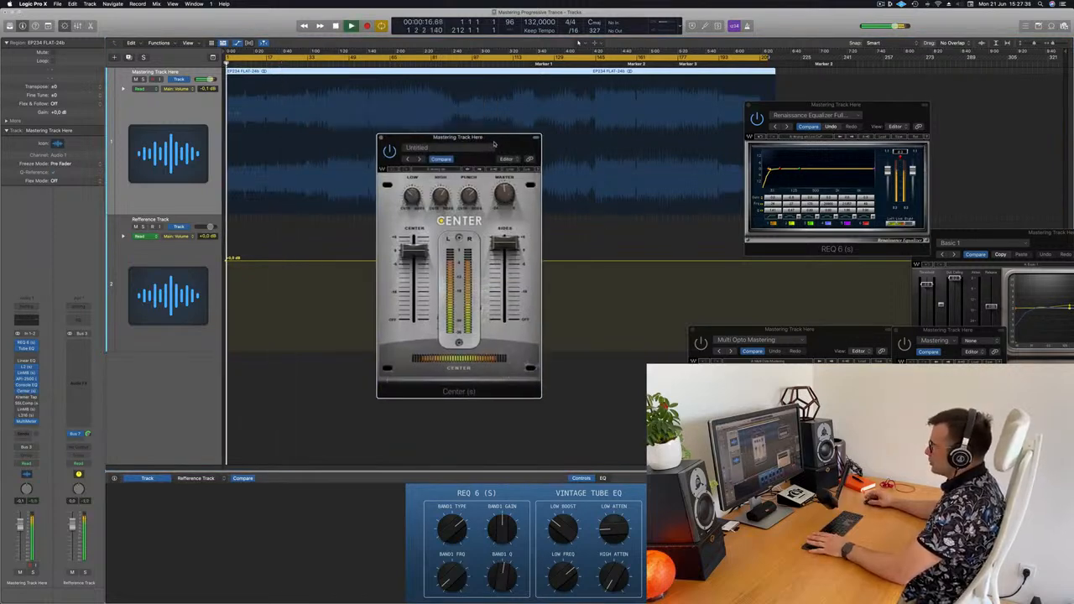
{"action": "left_click", "coordinate": [367, 62]}
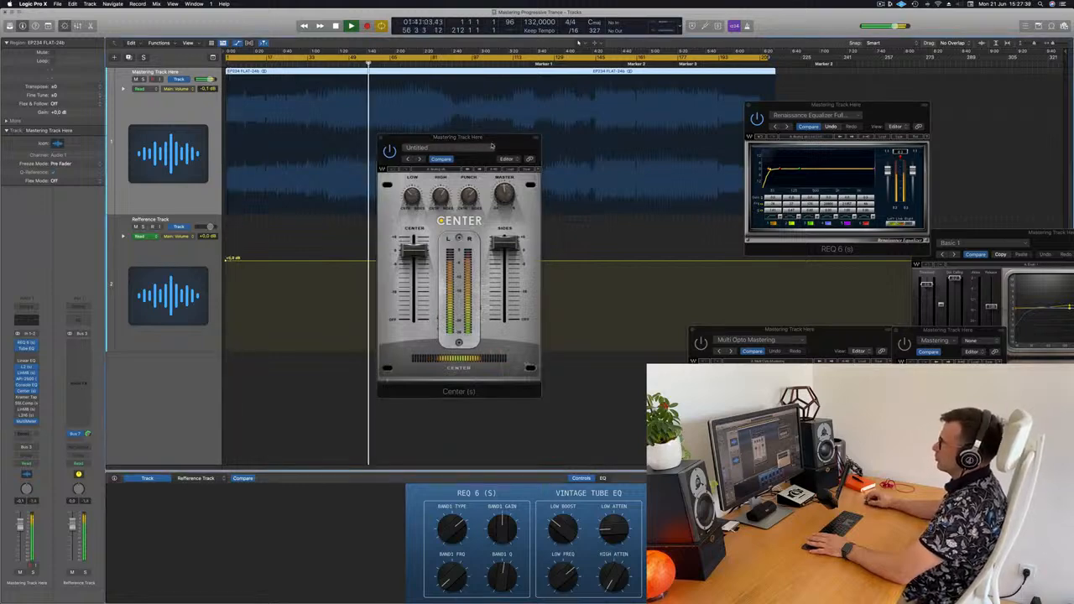
Audition the Center plug-in, replaying the passage from about 1:40 with its window moved clear of the waveform.
{"action": "left_click_drag", "start_coordinate": [524, 149], "coordinate": [550, 166]}
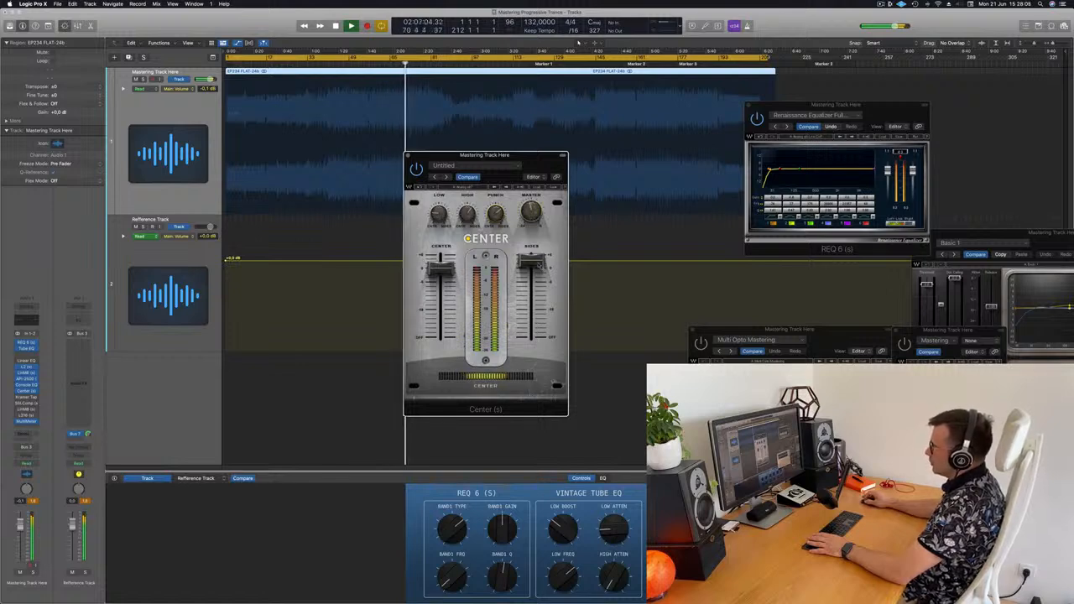
{"action": "left_click_drag", "start_coordinate": [541, 160], "coordinate": [585, 197]}
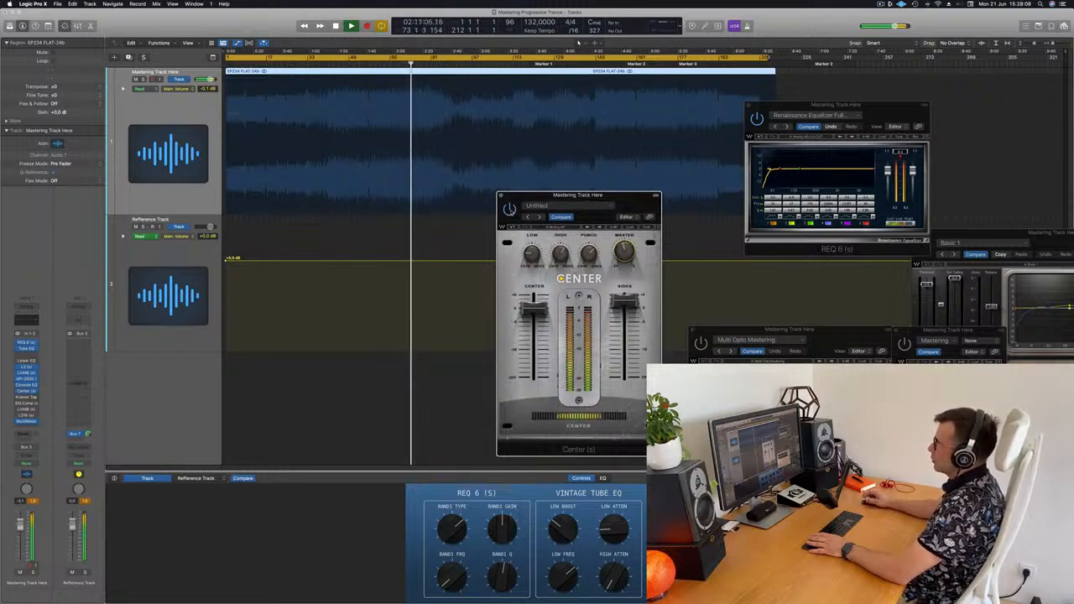
{"action": "left_click", "coordinate": [367, 64]}
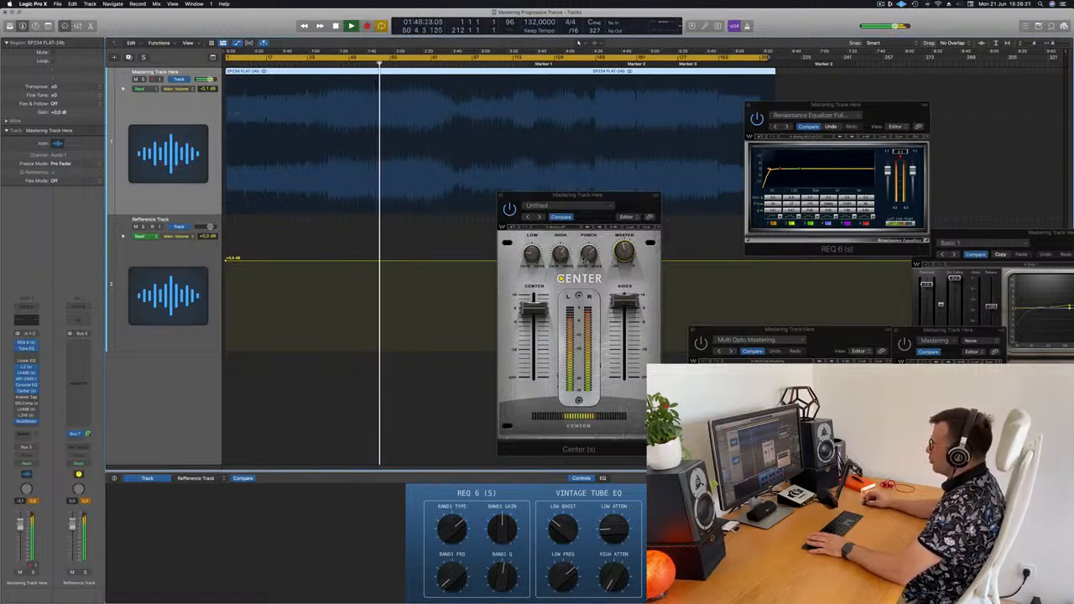
{"action": "left_click_drag", "start_coordinate": [590, 257], "coordinate": [588, 426]}
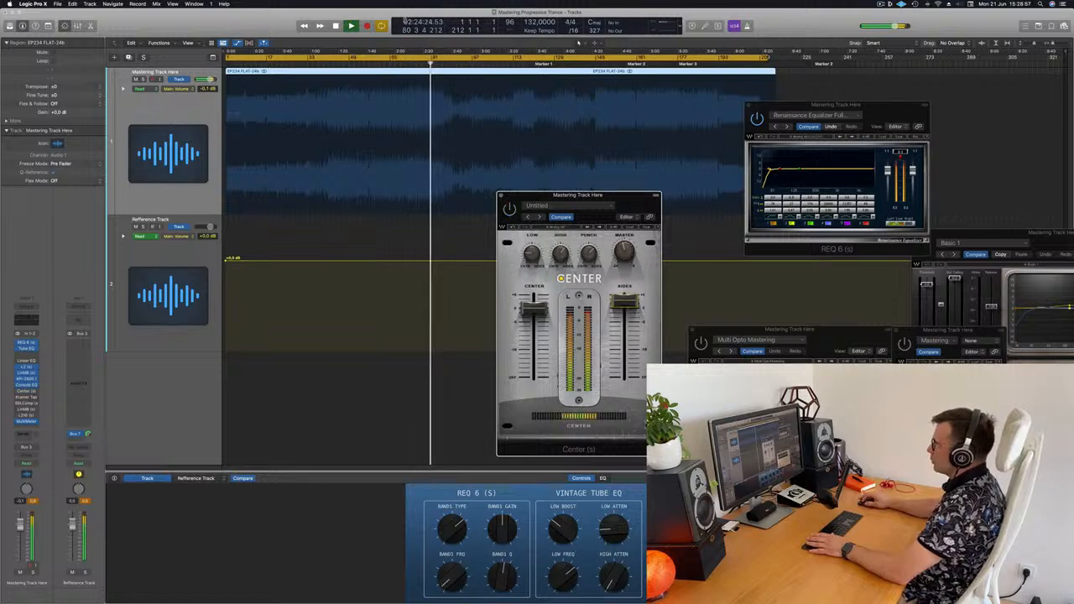
Replay the passage from about 2:08 with the Center plug-in and close its window.
{"action": "left_click", "coordinate": [407, 62]}
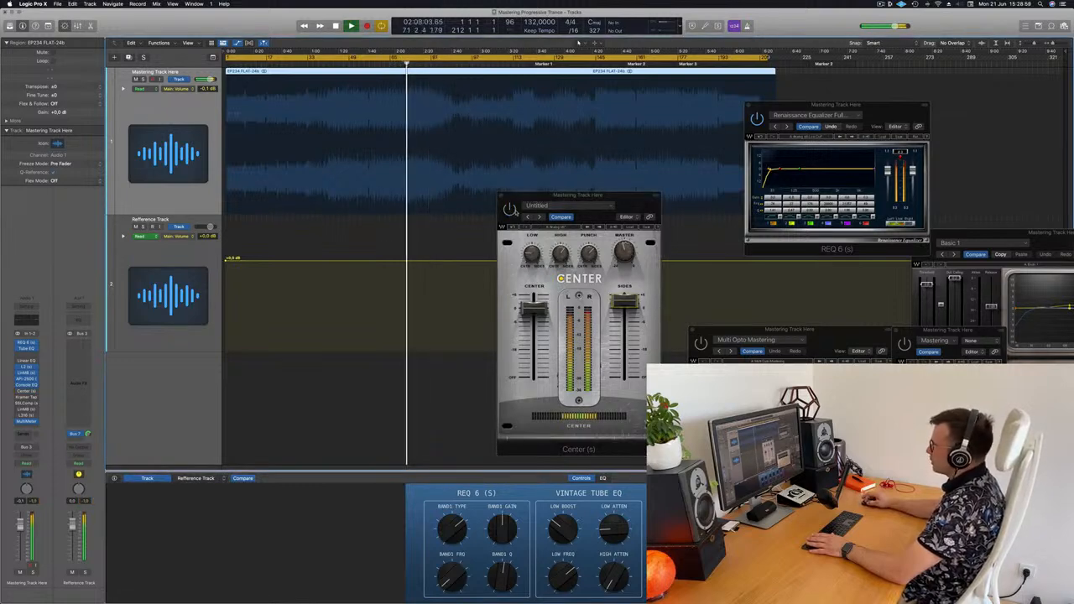
{"action": "left_click", "coordinate": [501, 214]}
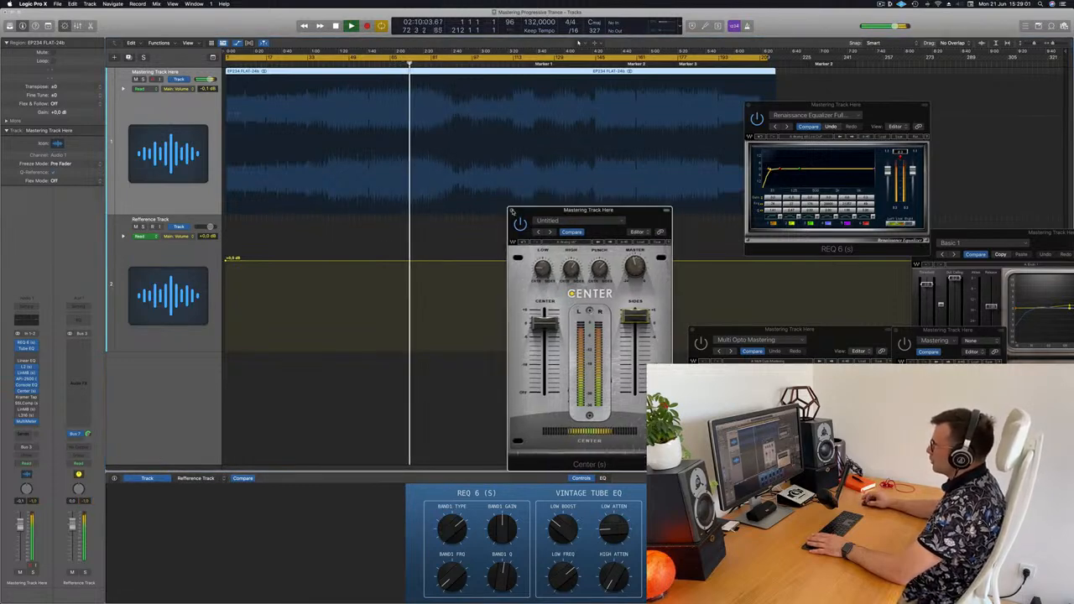
{"action": "left_click", "coordinate": [502, 195]}
Restart playback from the beginning of the track.
{"action": "key", "text": "space"}
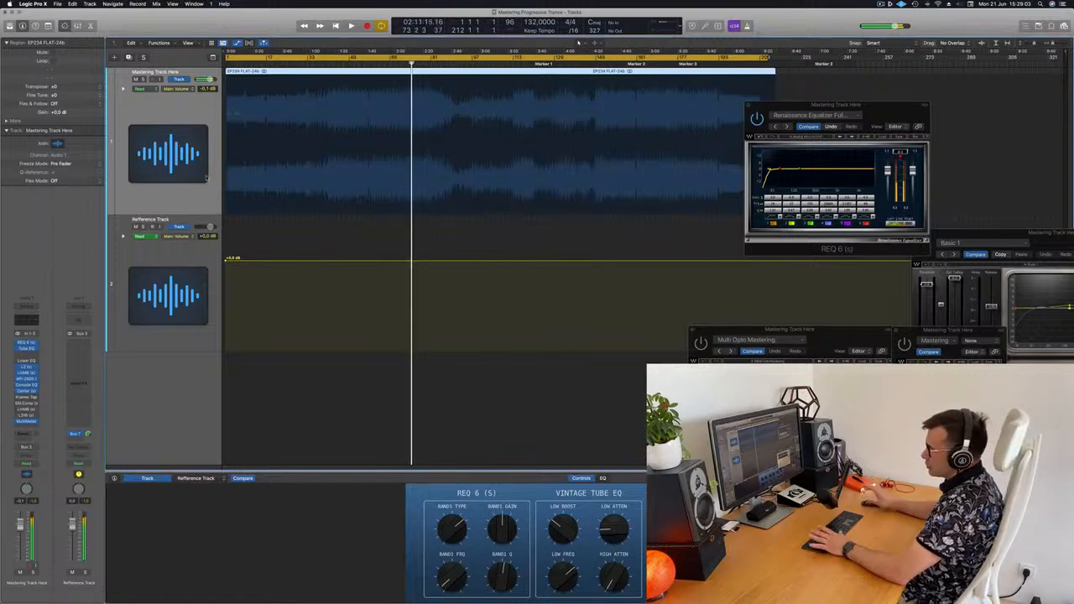
{"action": "key", "text": "Return"}
{"action": "key", "text": "space"}
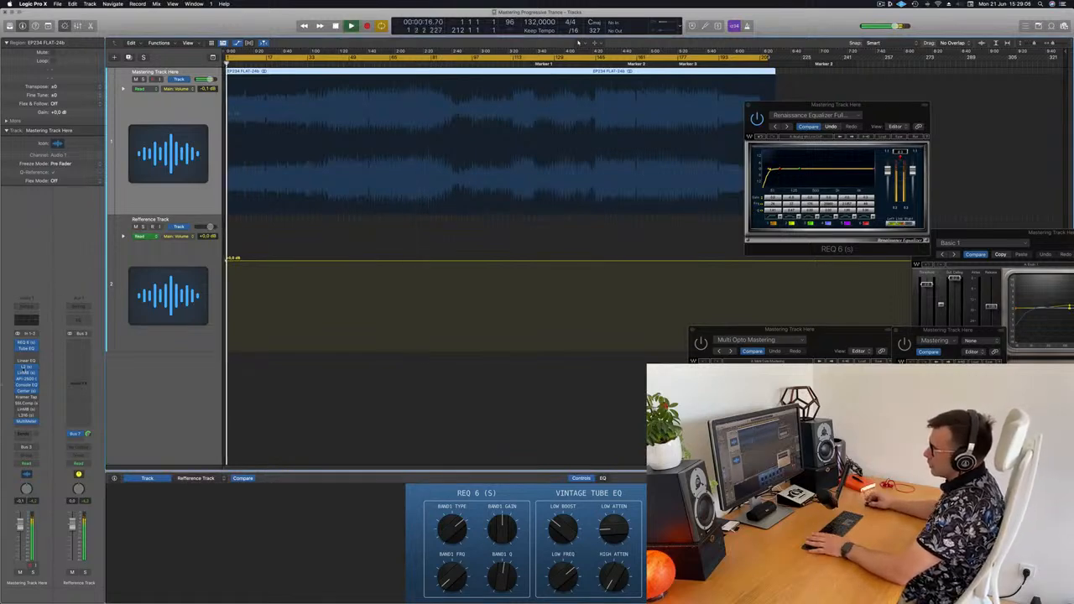
Open the SSLComp compressor on the mastering track, close the Kramer Tape window, and turn the compressor on.
{"action": "left_click", "coordinate": [25, 399]}
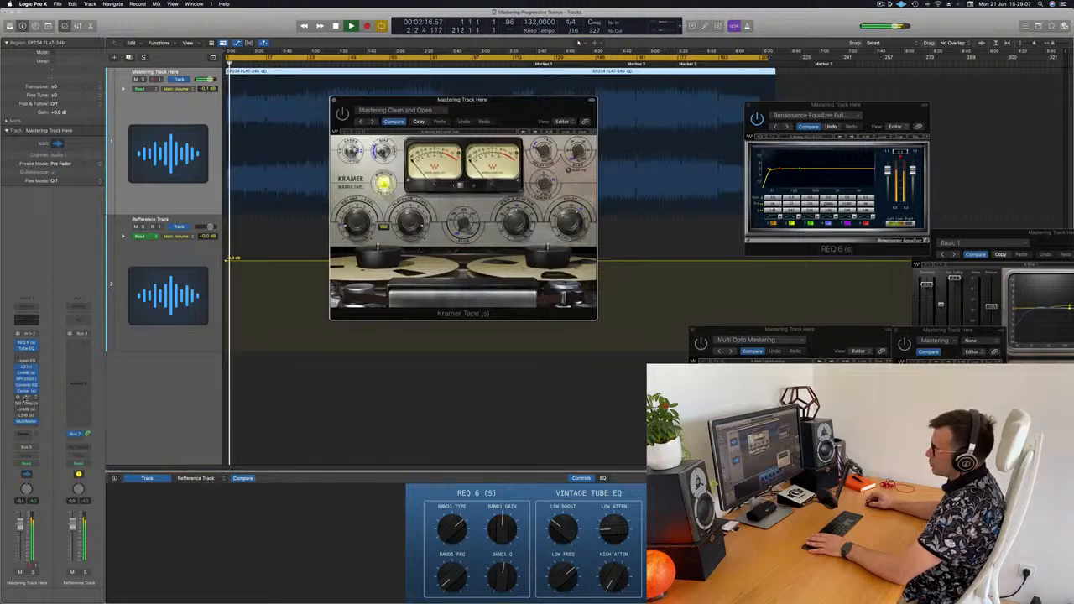
{"action": "left_click", "coordinate": [25, 404]}
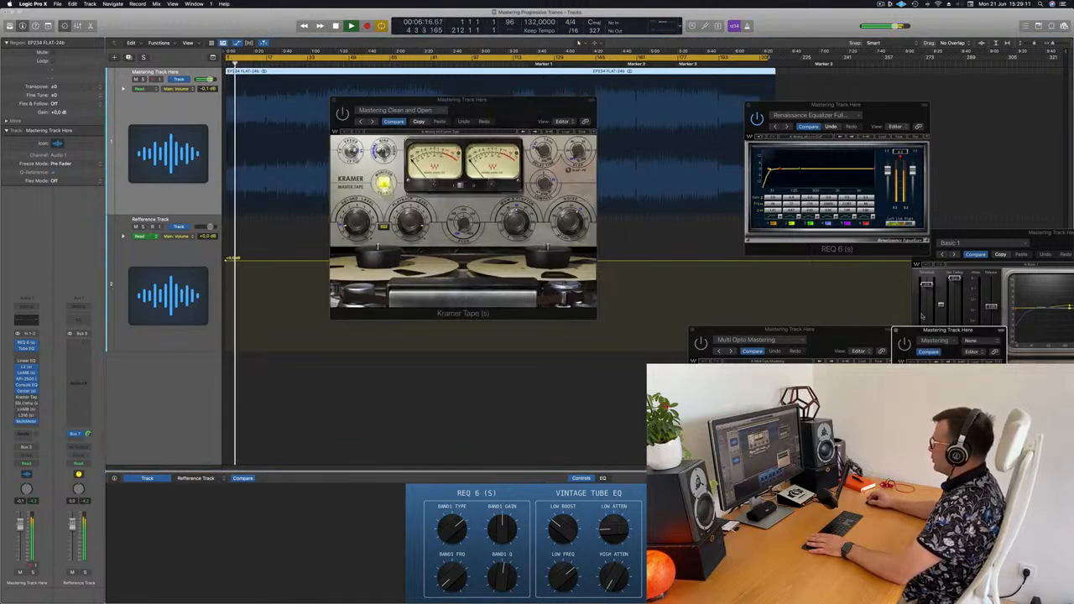
{"action": "left_click_drag", "start_coordinate": [920, 330], "coordinate": [638, 91]}
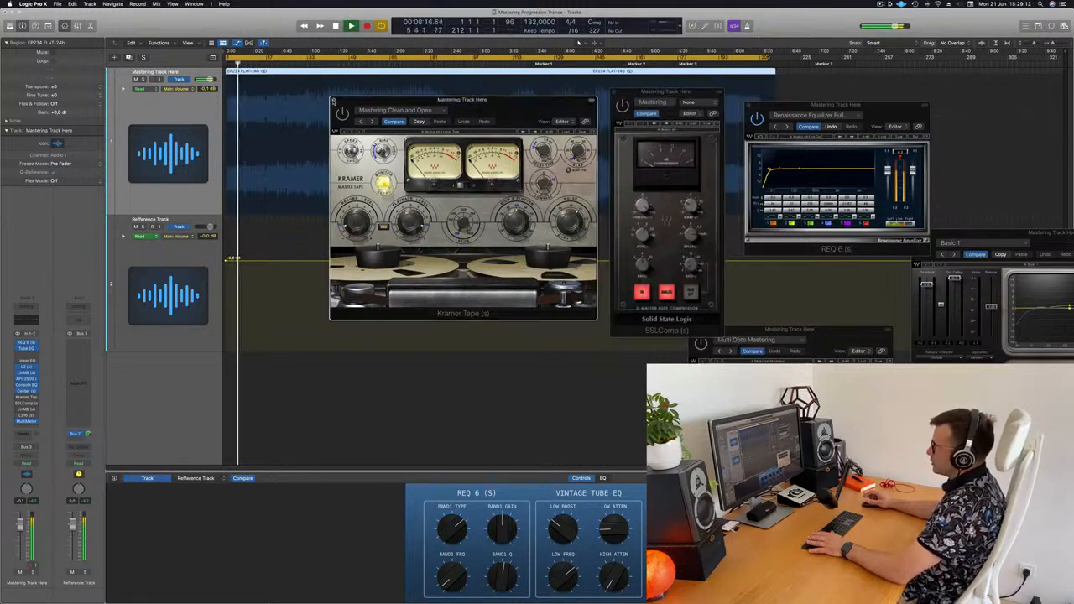
{"action": "left_click", "coordinate": [333, 99]}
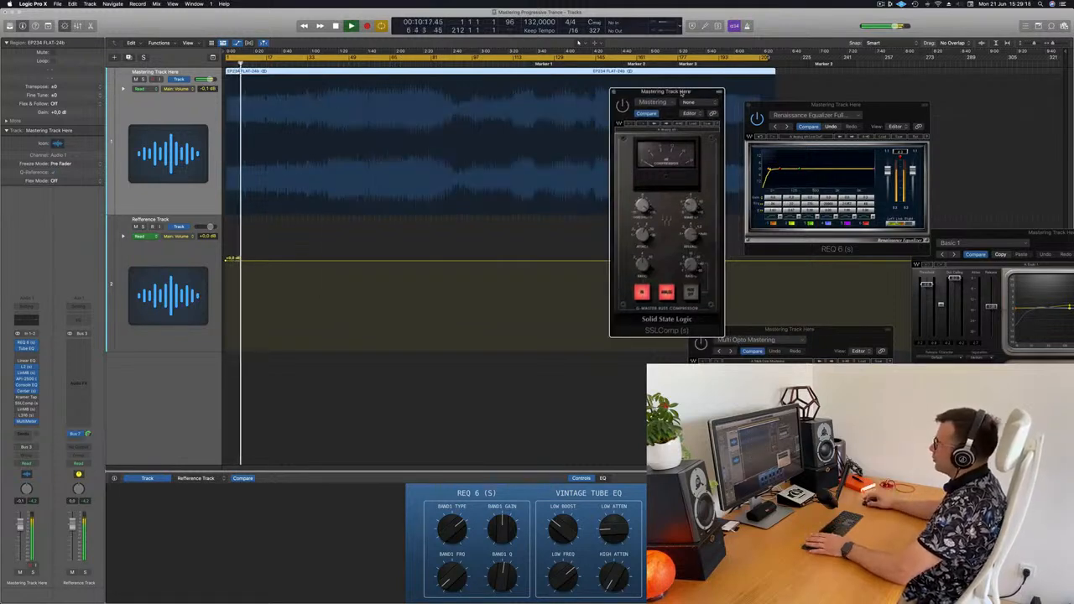
{"action": "left_click_drag", "start_coordinate": [678, 93], "coordinate": [419, 181]}
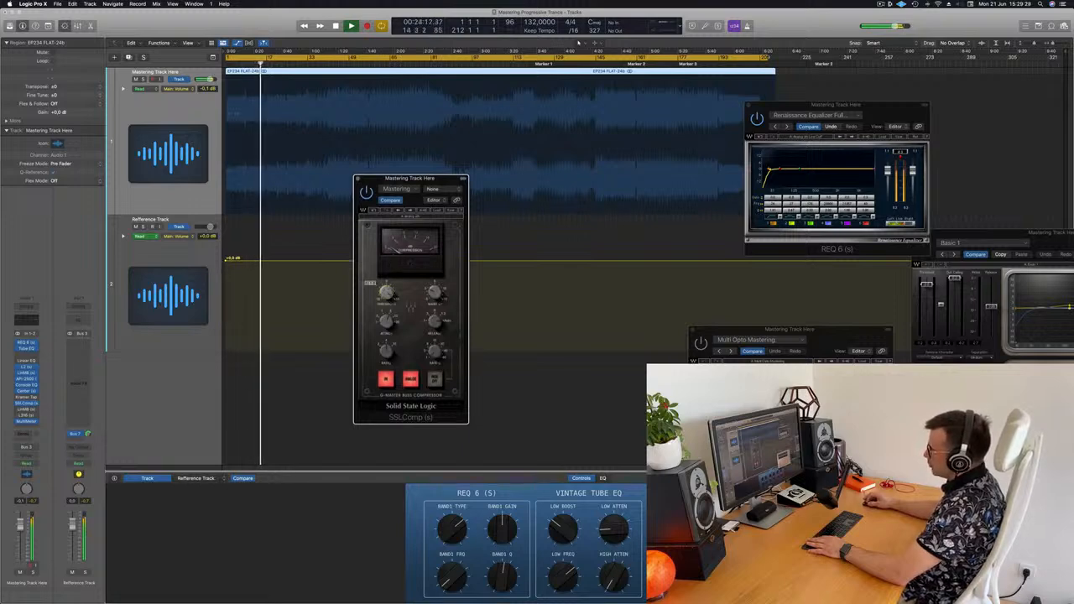
Audition the SSLComp compressor from about 1:40, moving its window and the REQ 6 window clear of the waveform.
{"action": "left_click", "coordinate": [369, 59]}
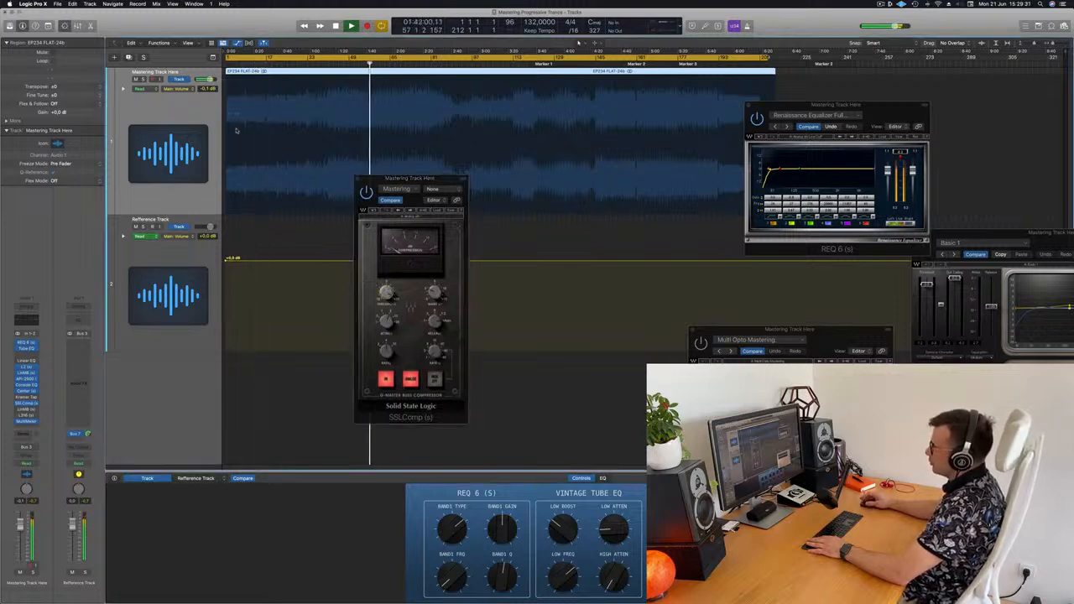
{"action": "left_click_drag", "start_coordinate": [416, 179], "coordinate": [659, 252]}
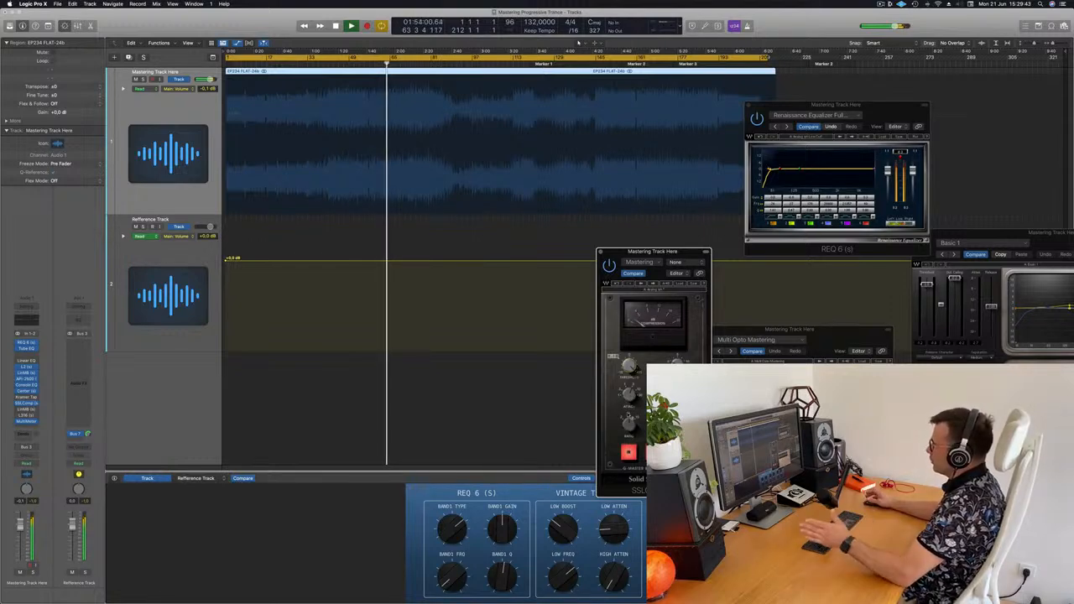
{"action": "left_click_drag", "start_coordinate": [873, 113], "coordinate": [885, 86]}
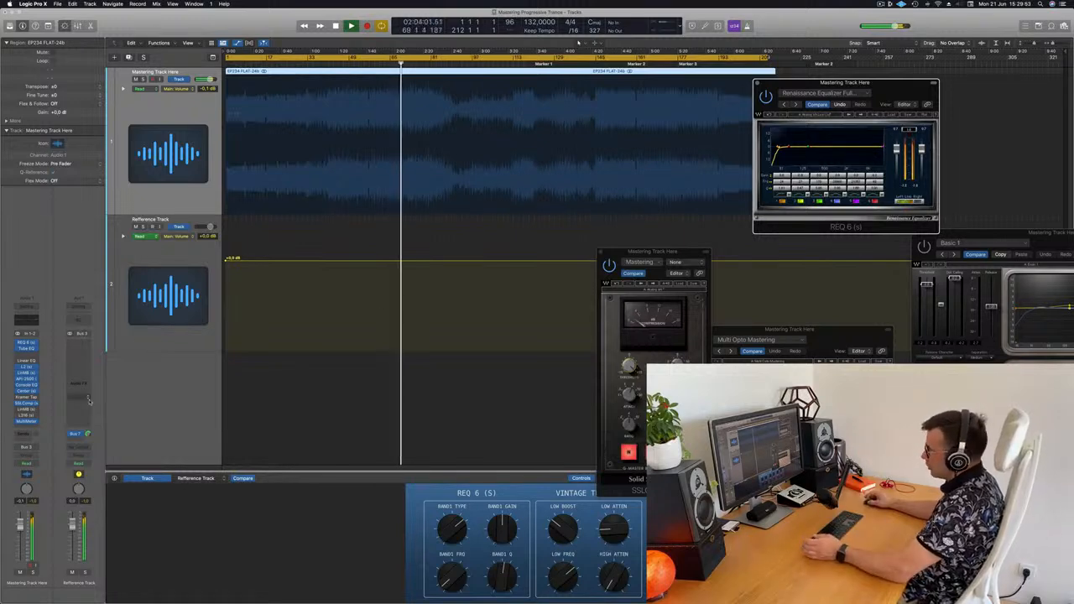
Open and turn on the LinMB multiband that follows SSLComp, then restart playback from the beginning of the track.
{"action": "left_click", "coordinate": [162, 408]}
{"action": "left_click", "coordinate": [26, 411]}
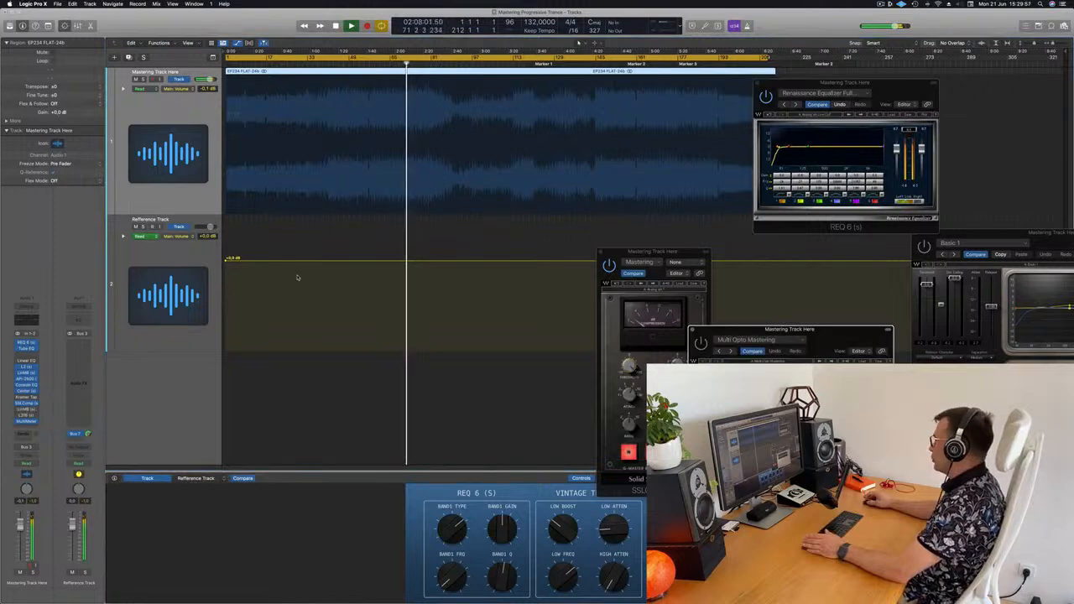
{"action": "left_click", "coordinate": [26, 410]}
{"action": "left_click_drag", "start_coordinate": [540, 256], "coordinate": [451, 260]}
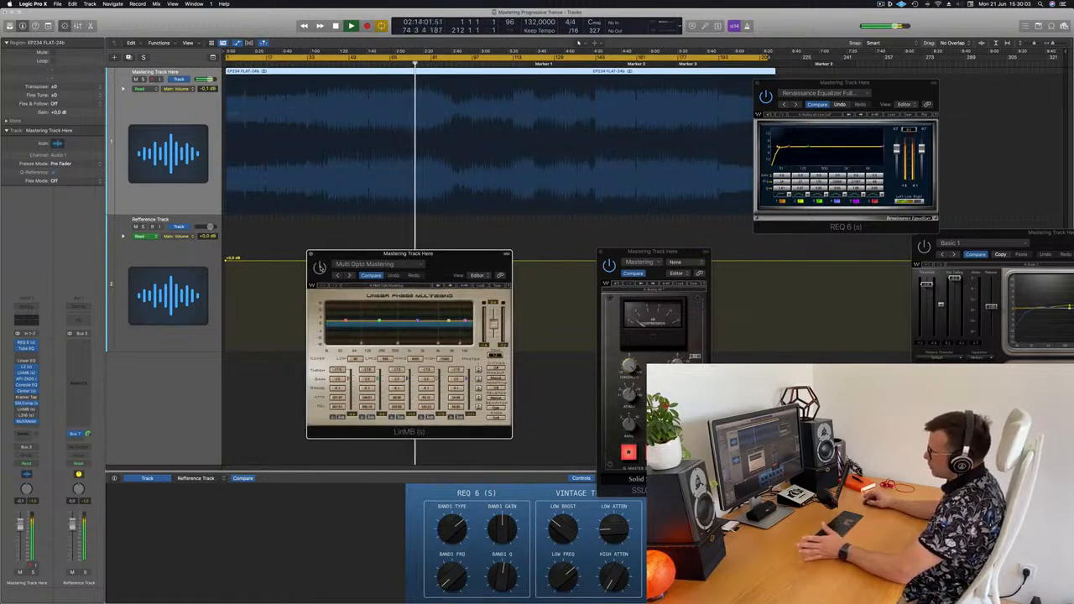
{"action": "mouse_move", "coordinate": [461, 264]}
{"action": "left_mouse_down"}
{"action": "mouse_move", "coordinate": [435, 263]}
{"action": "mouse_move", "coordinate": [459, 261]}
{"action": "left_mouse_up"}
{"action": "key", "text": "Return"}
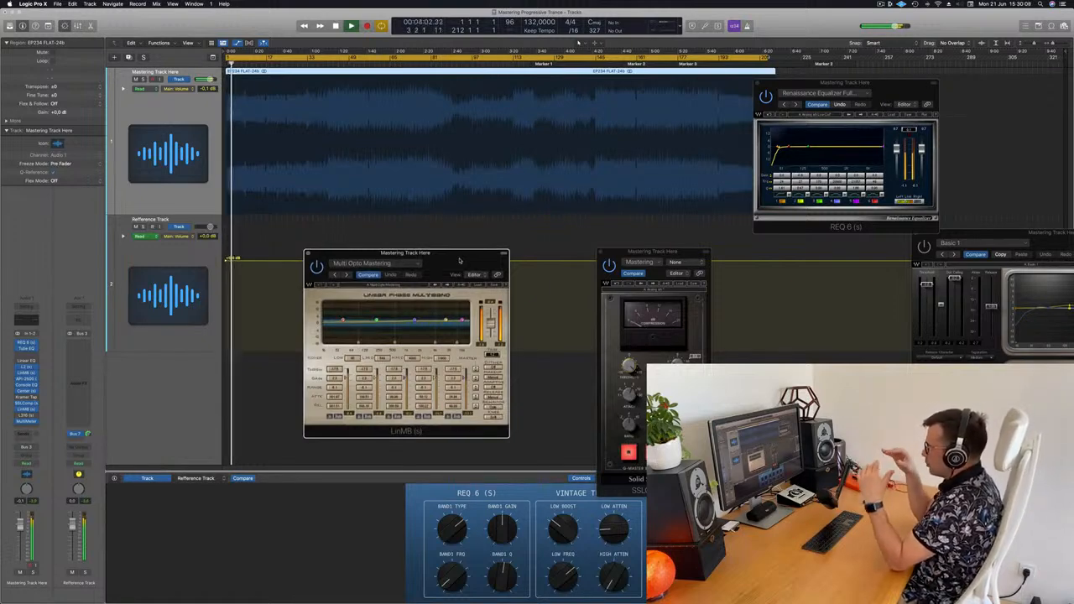
Audition the LinMB multiband from about 1:40 with its window below the waveform, and close the window.
{"action": "left_click", "coordinate": [368, 64]}
{"action": "left_click_drag", "start_coordinate": [373, 256], "coordinate": [378, 255]}
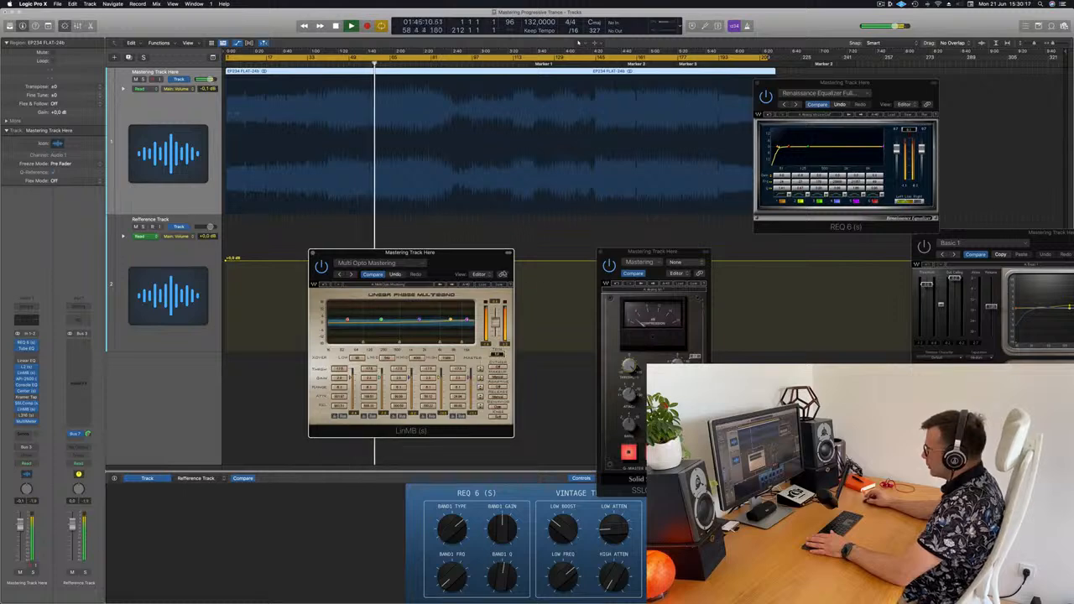
{"action": "left_click_drag", "start_coordinate": [377, 253], "coordinate": [397, 252]}
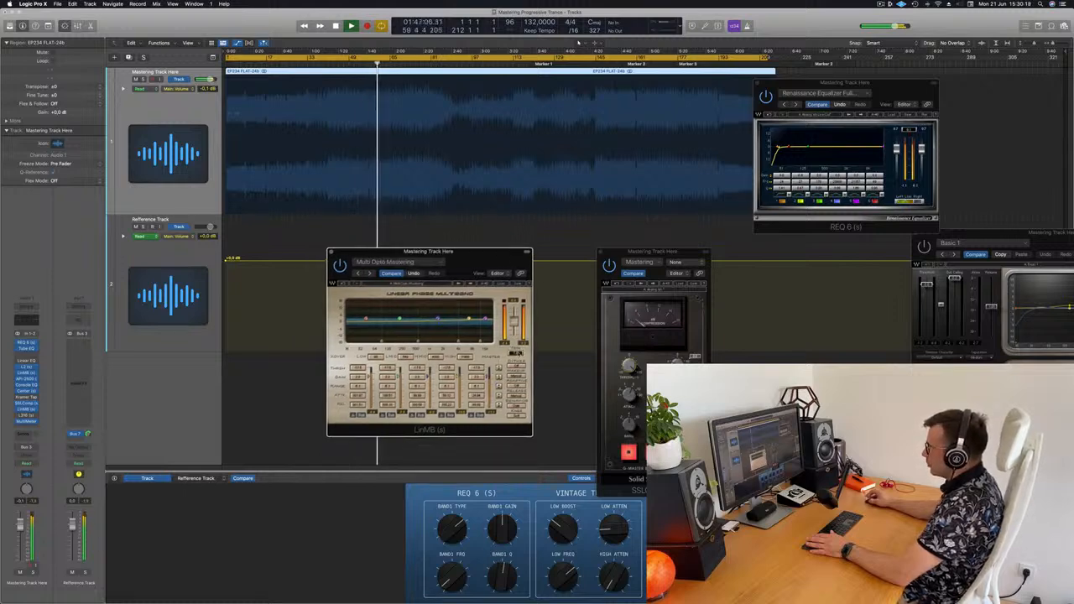
{"action": "left_click_drag", "start_coordinate": [487, 254], "coordinate": [507, 235]}
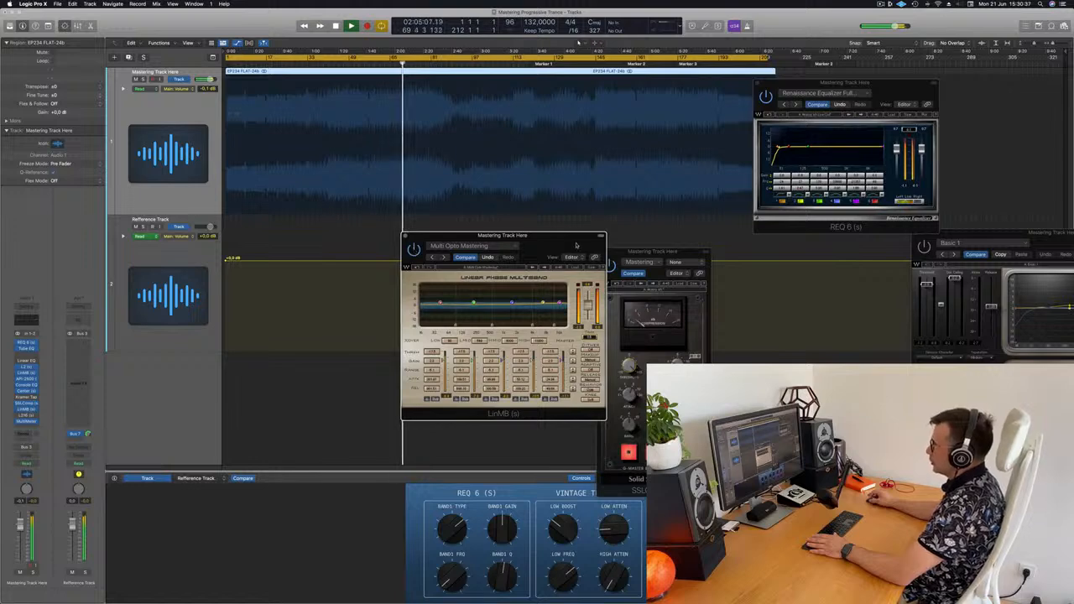
{"action": "left_click_drag", "start_coordinate": [435, 236], "coordinate": [423, 235]}
{"action": "left_click", "coordinate": [392, 237]}
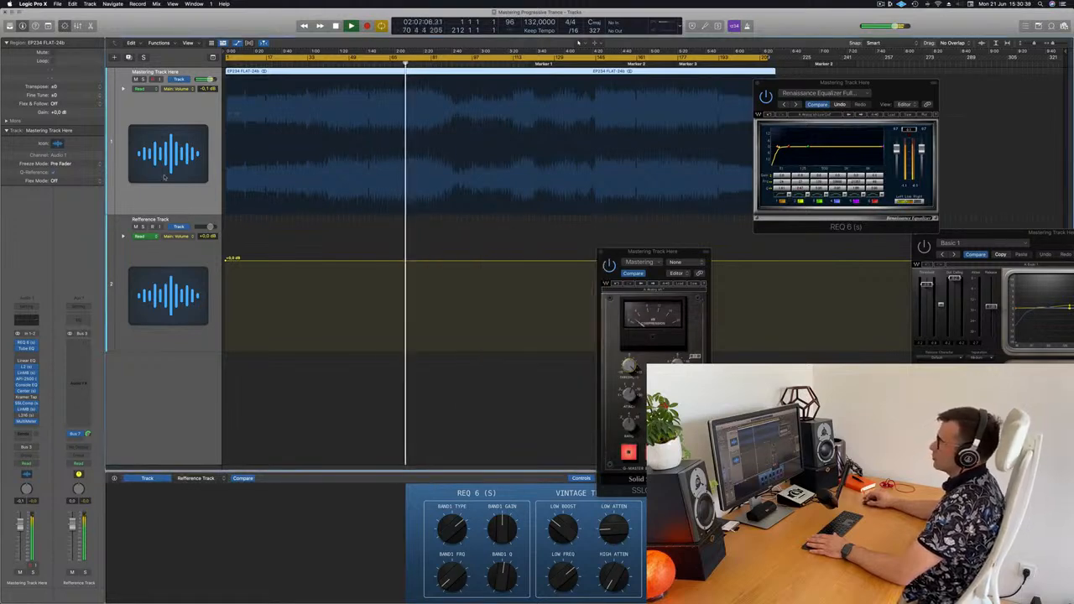
Open the L316 limiter on the mastering track, replay the passage from about 1:38 and turn the limiter on.
{"action": "left_click", "coordinate": [26, 416]}
{"action": "left_click", "coordinate": [26, 416]}
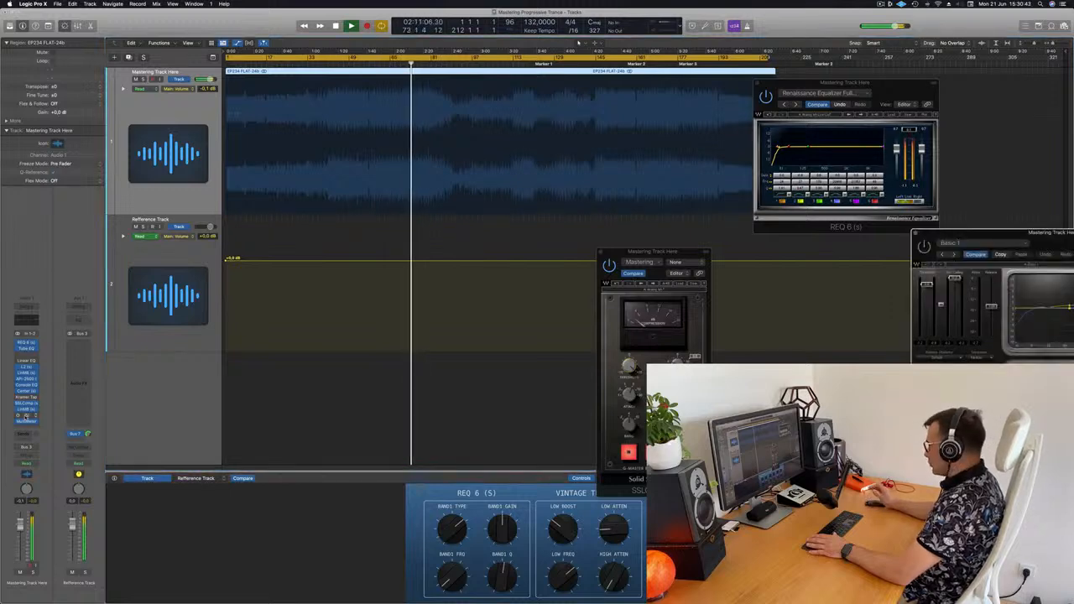
{"action": "left_click_drag", "start_coordinate": [1045, 232], "coordinate": [551, 204]}
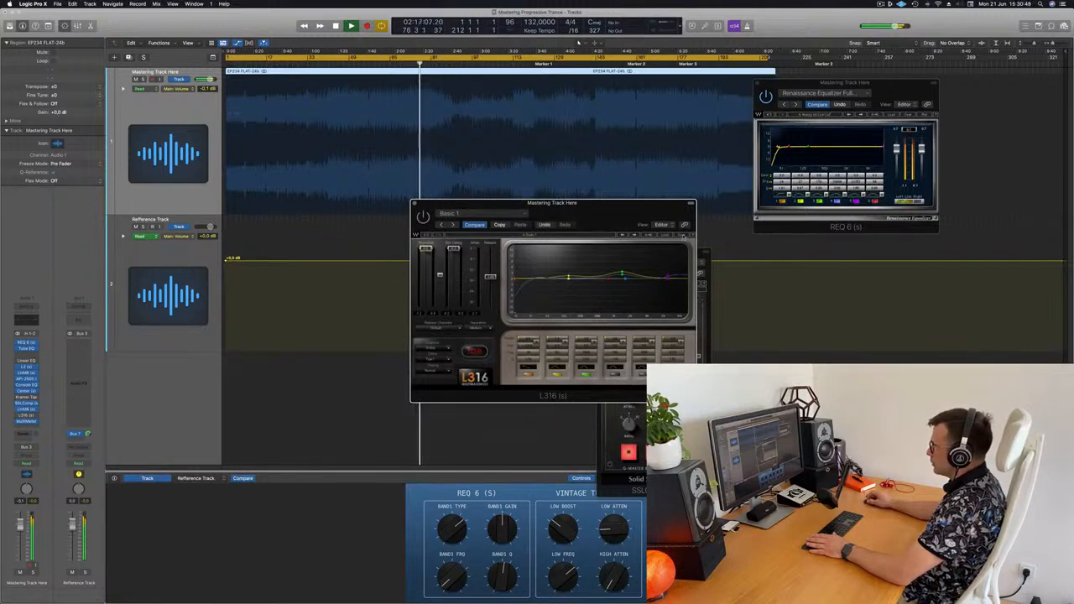
{"action": "left_click_drag", "start_coordinate": [564, 207], "coordinate": [497, 285]}
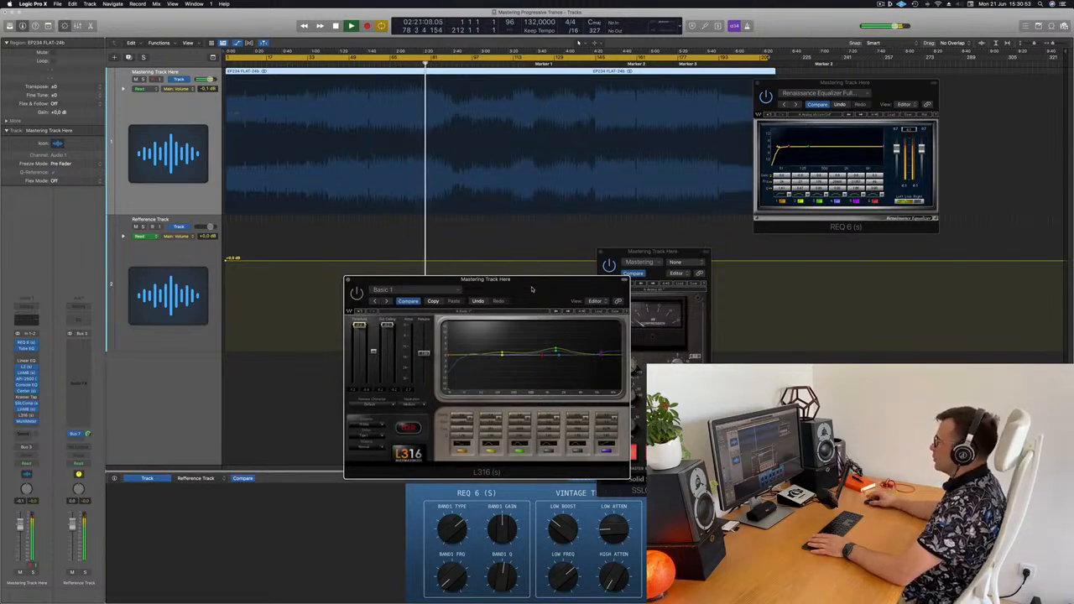
{"action": "left_click_drag", "start_coordinate": [532, 290], "coordinate": [621, 234]}
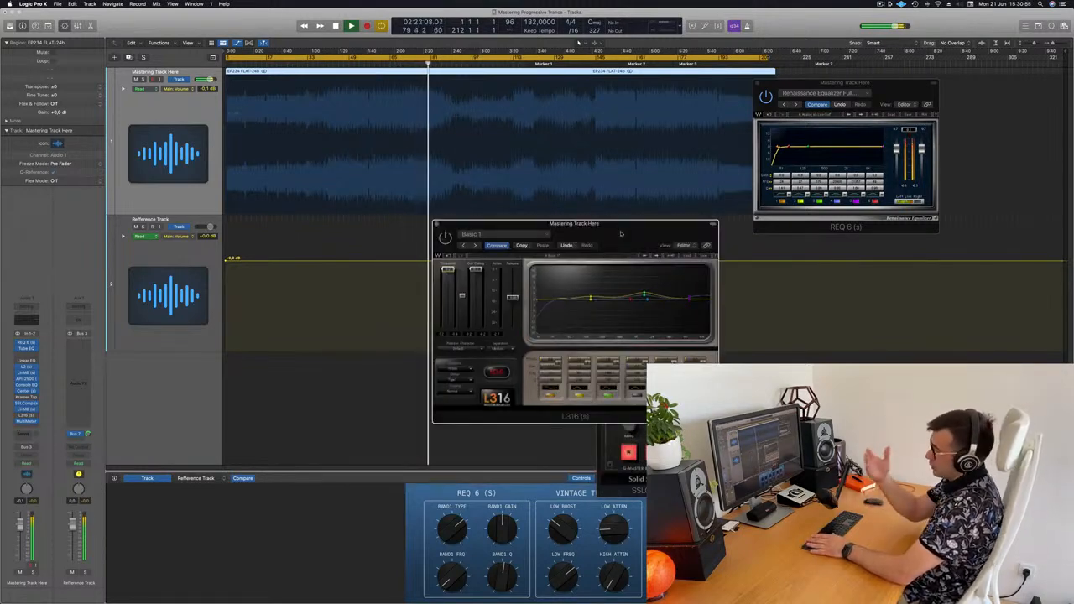
{"action": "left_click_drag", "start_coordinate": [621, 234], "coordinate": [612, 237]}
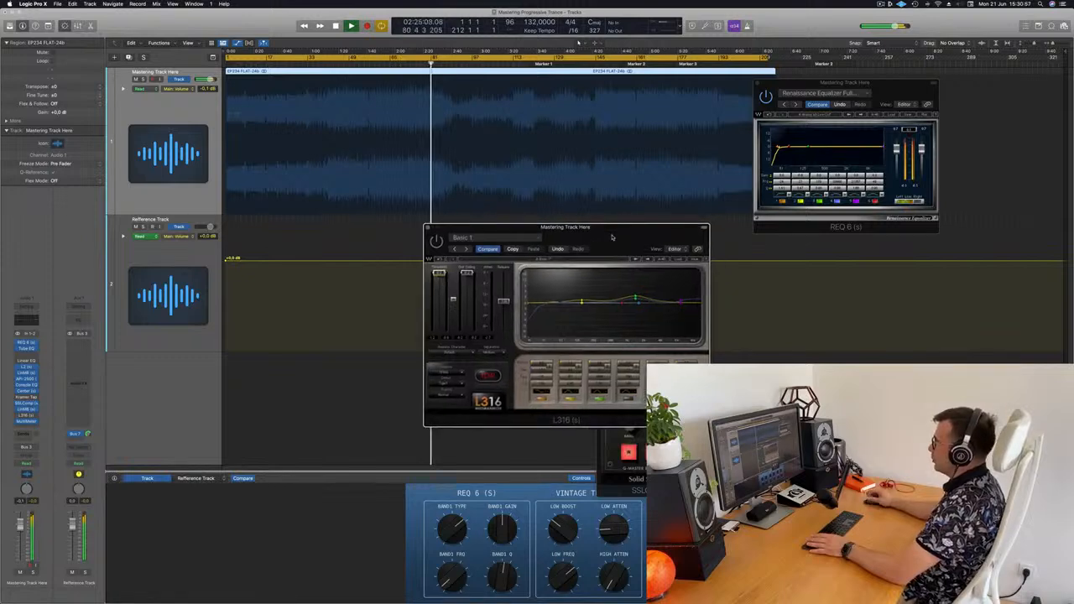
{"action": "left_click_drag", "start_coordinate": [434, 159], "coordinate": [328, 155]}
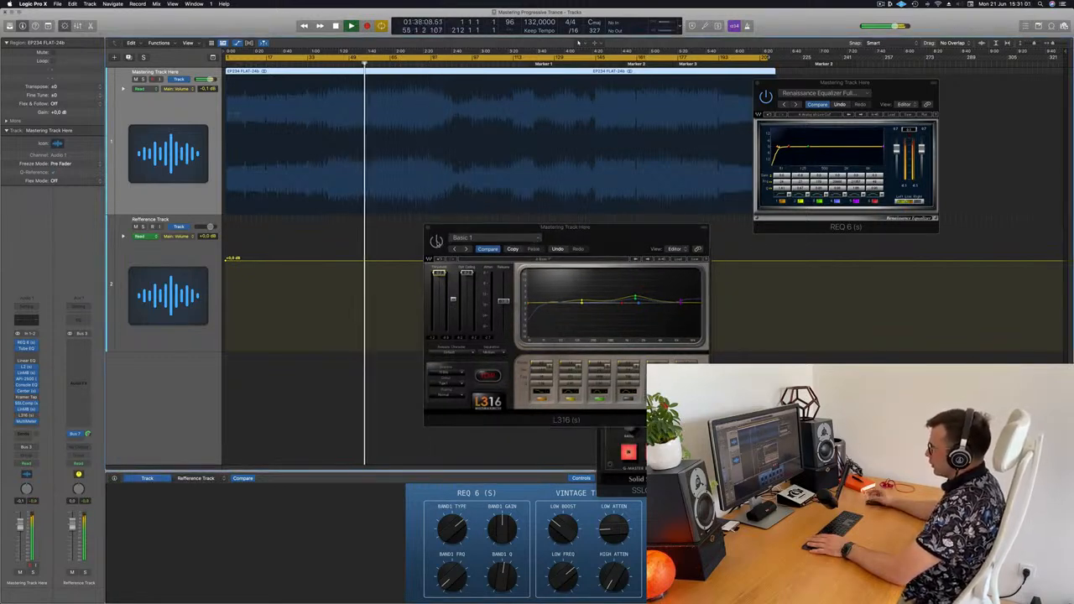
{"action": "left_click", "coordinate": [436, 241]}
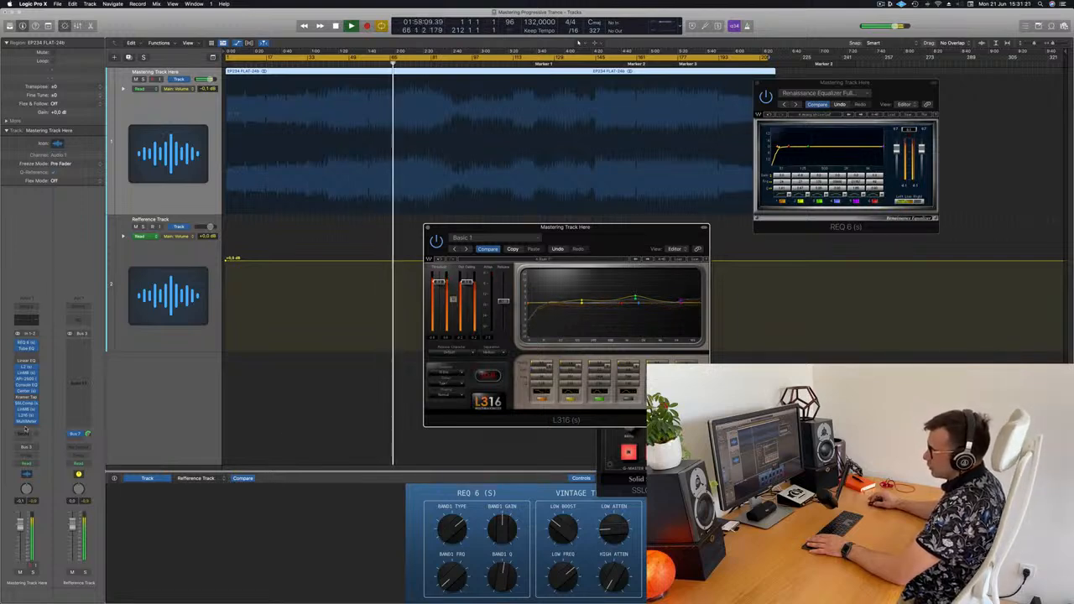
Open the MultiMeter on the mastering track, place it clear of the L316 window, and restart playback from the beginning.
{"action": "left_click", "coordinate": [27, 422]}
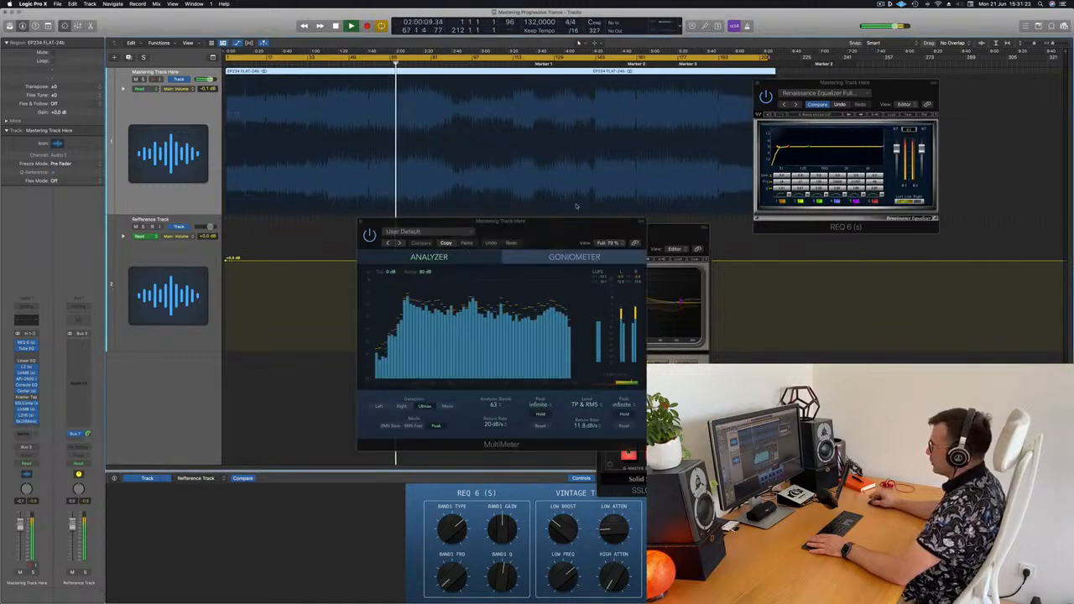
{"action": "left_click_drag", "start_coordinate": [604, 221], "coordinate": [937, 40]}
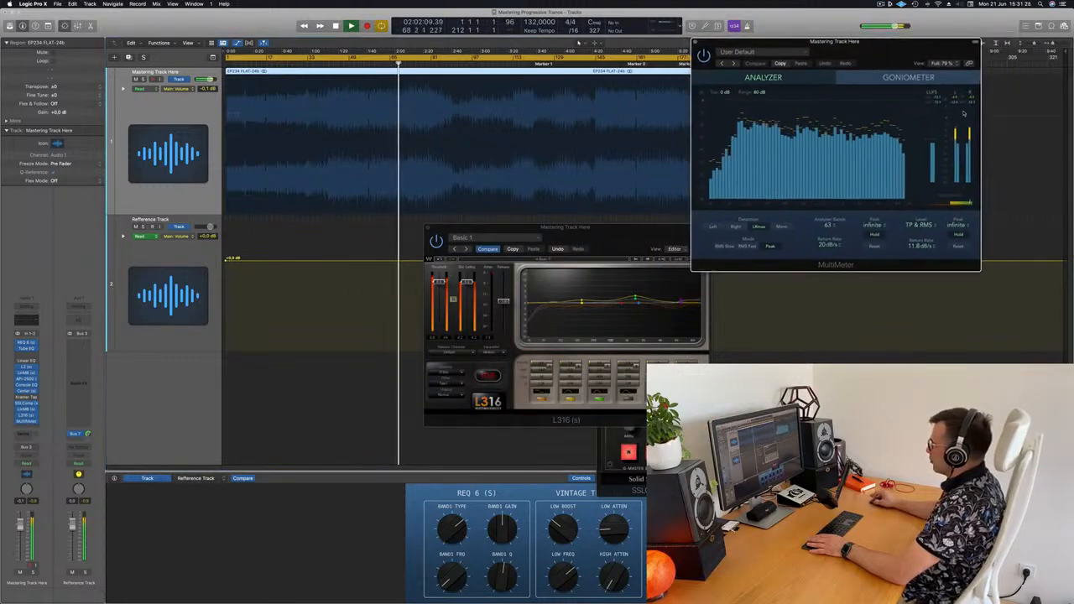
{"action": "left_click_drag", "start_coordinate": [503, 228], "coordinate": [434, 216]}
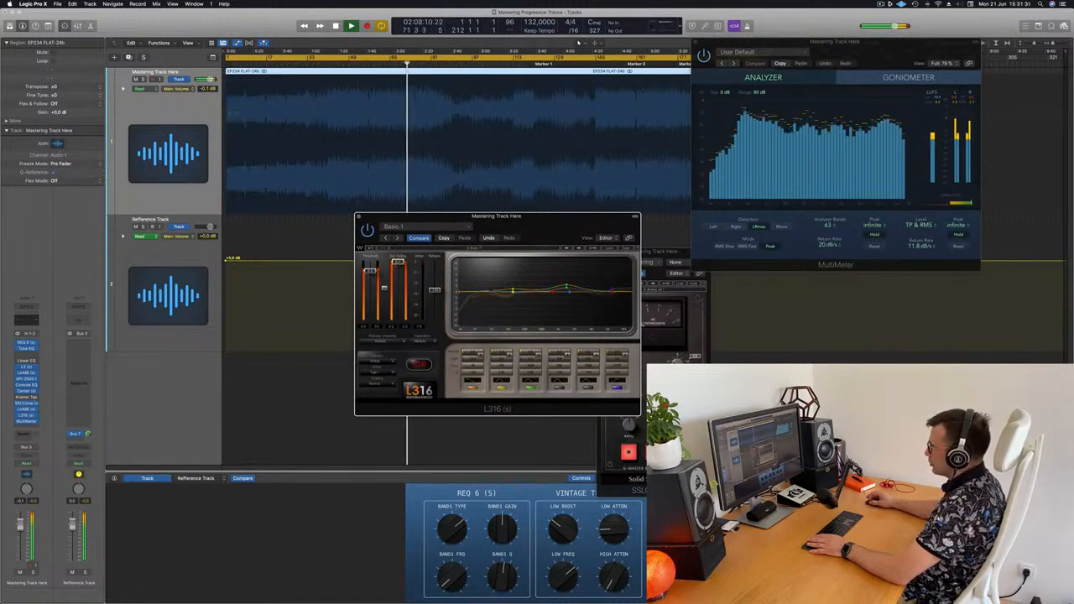
{"action": "left_click_drag", "start_coordinate": [919, 102], "coordinate": [941, 126]}
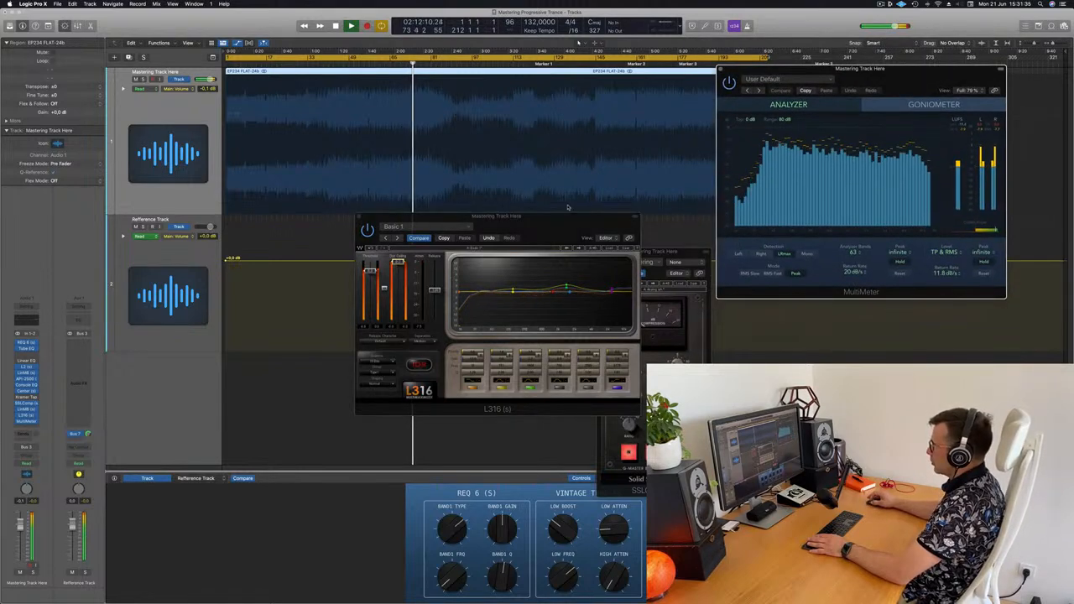
{"action": "left_click_drag", "start_coordinate": [567, 216], "coordinate": [875, 253]}
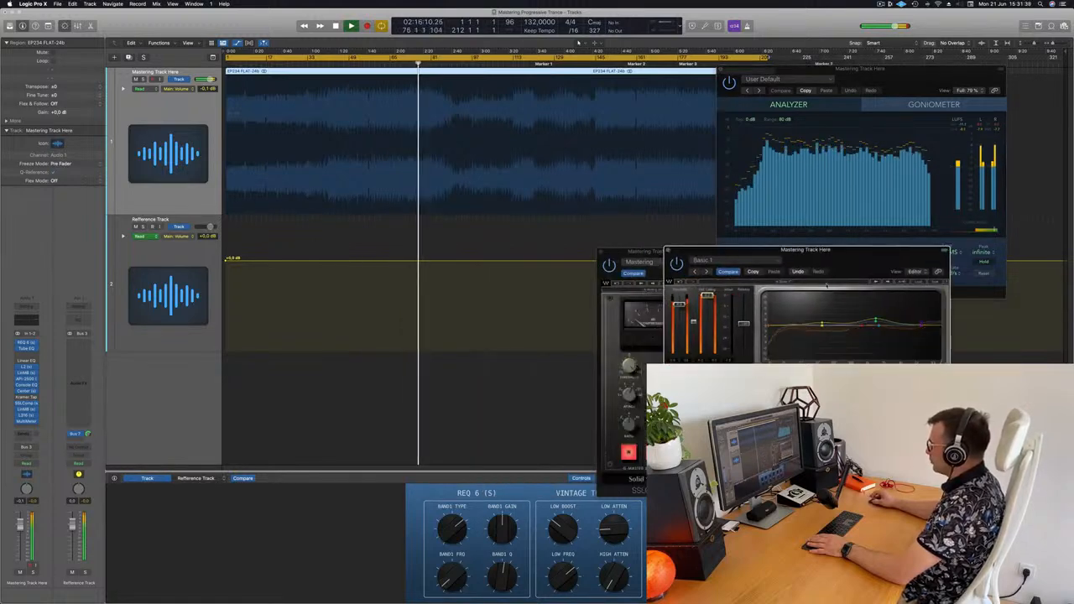
{"action": "key", "text": "space"}
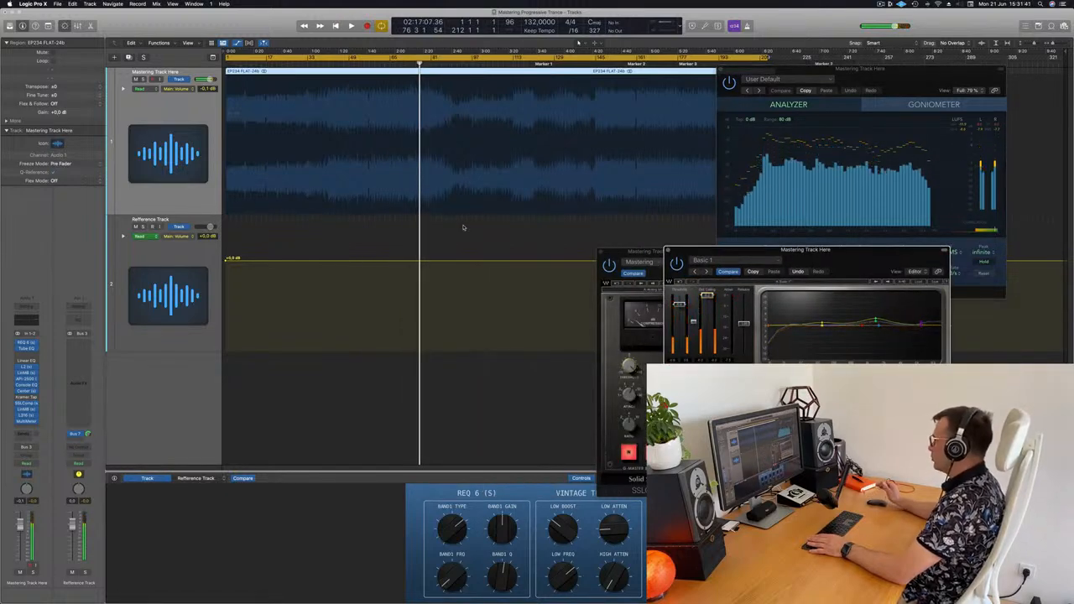
{"action": "key", "text": "space"}
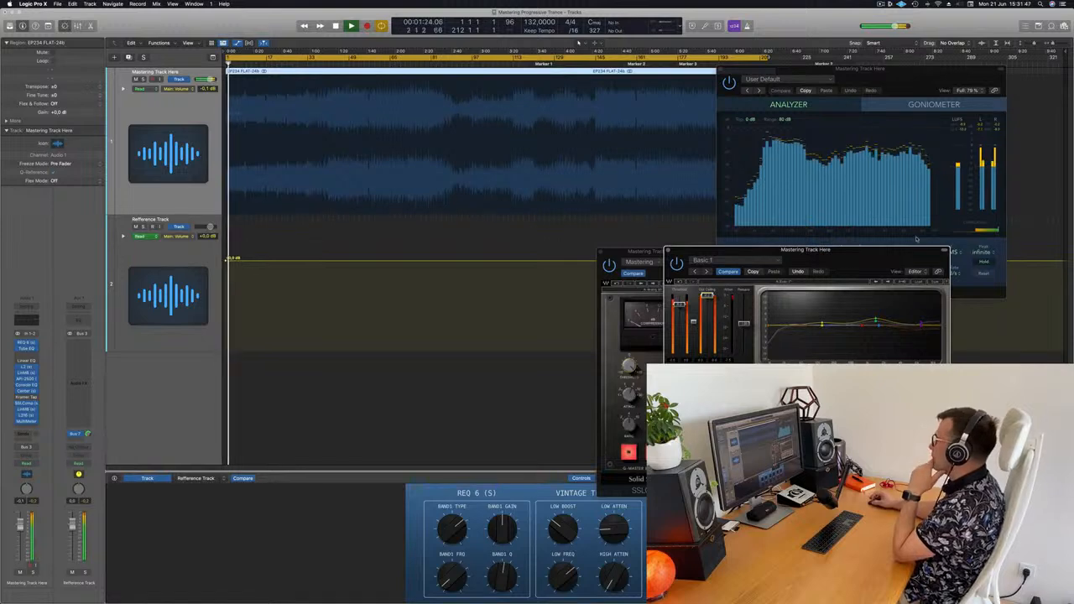
Move the L316 and SSLComp windows apart, then open the LinMB that precedes API-2500 and place it below SSLComp.
{"action": "left_click_drag", "start_coordinate": [916, 249], "coordinate": [1019, 245]}
{"action": "left_click_drag", "start_coordinate": [654, 248], "coordinate": [648, 42]}
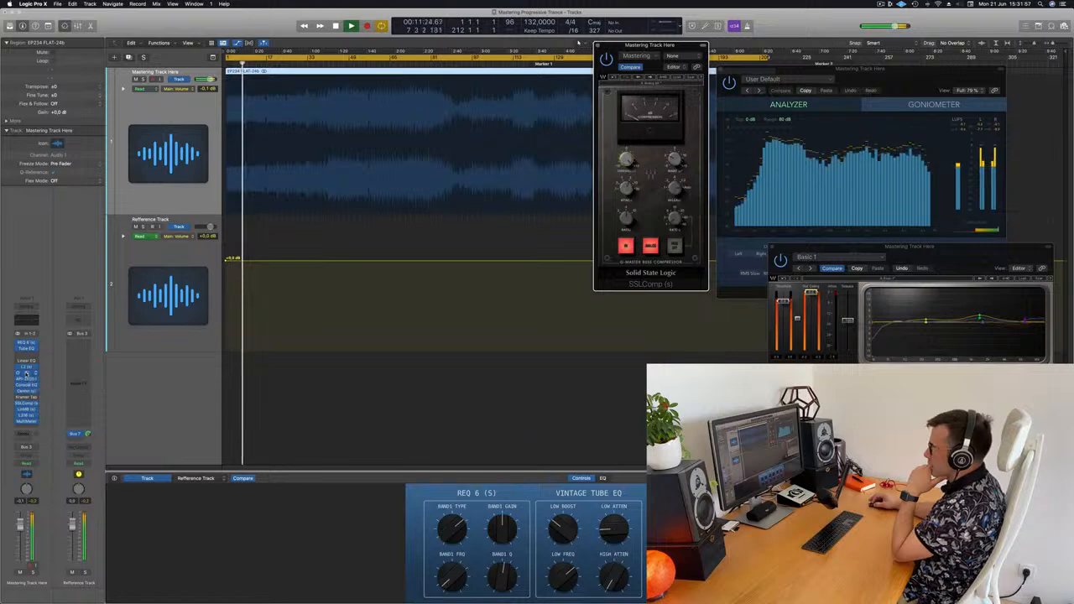
{"action": "left_click", "coordinate": [26, 374]}
{"action": "left_click_drag", "start_coordinate": [556, 162], "coordinate": [695, 262]}
Arrange the MultiMeter directly above L316 and the SSLComp directly above LinMB so the four windows barely overlap.
{"action": "left_click_drag", "start_coordinate": [907, 75], "coordinate": [973, 17]}
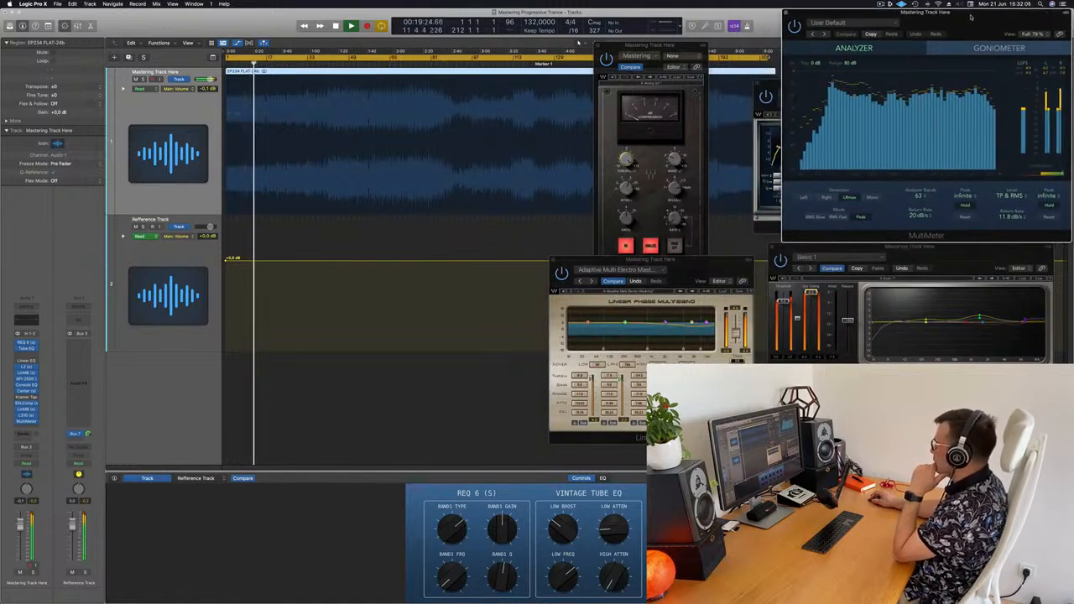
{"action": "left_click_drag", "start_coordinate": [955, 252], "coordinate": [967, 255]}
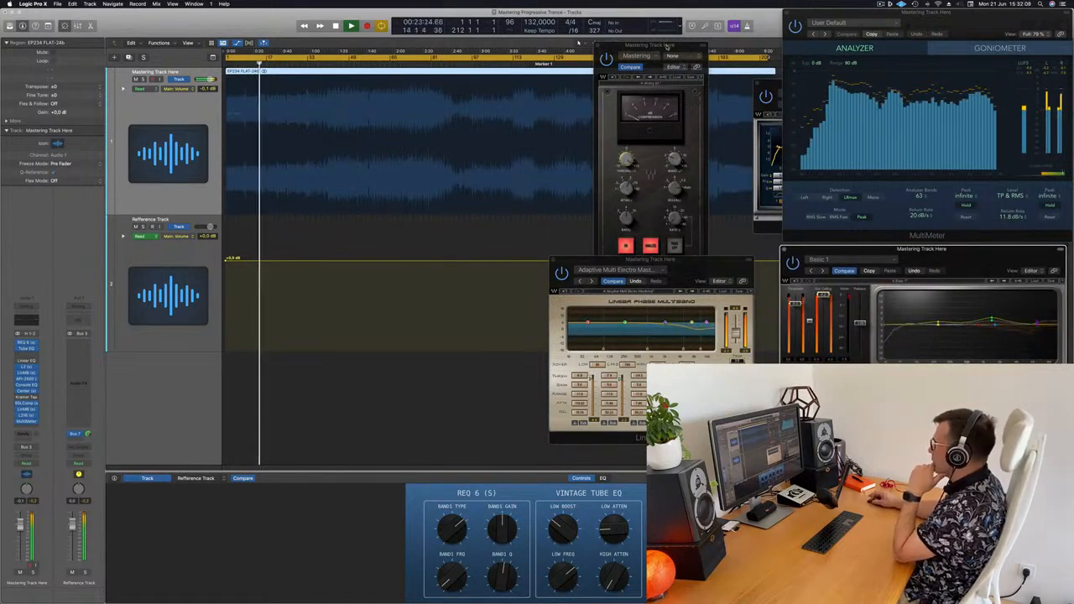
{"action": "left_click_drag", "start_coordinate": [665, 43], "coordinate": [690, 32]}
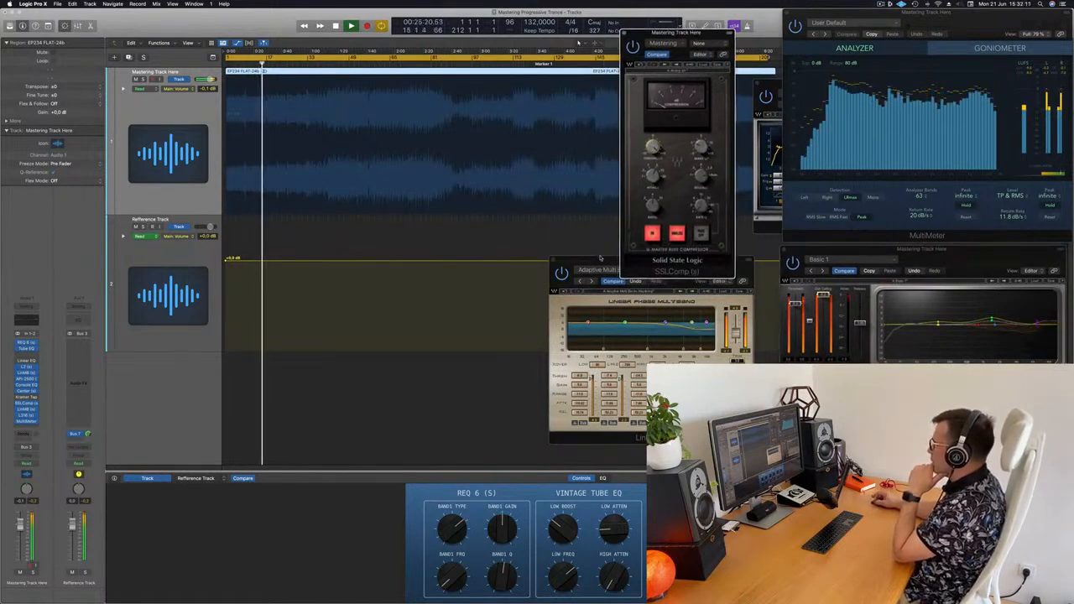
{"action": "left_click_drag", "start_coordinate": [601, 258], "coordinate": [622, 282]}
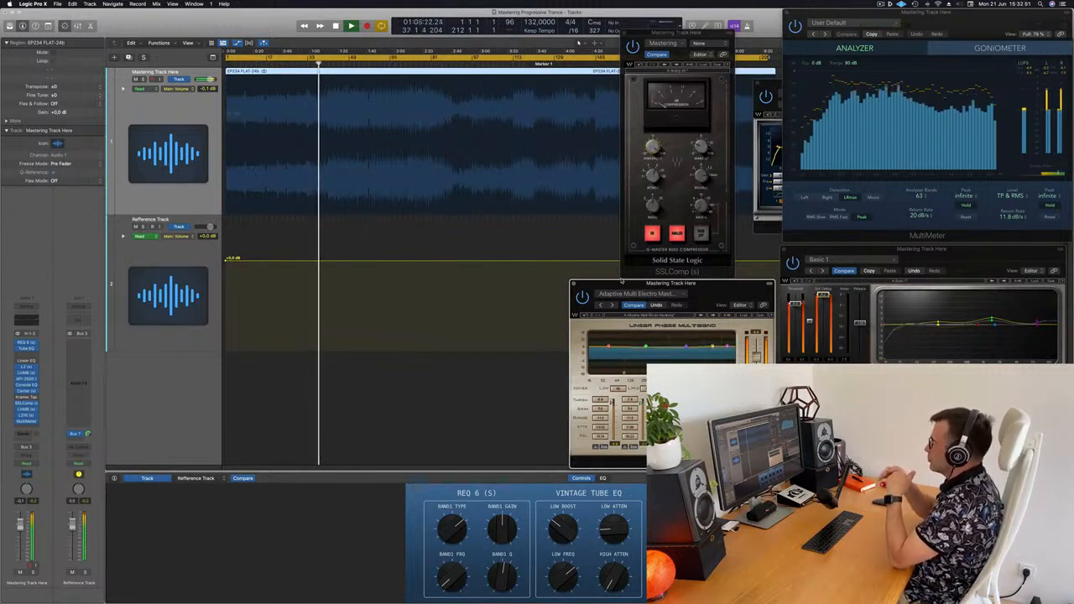
Open the API-2500 compressor, place it beside the LinMB window, and clear away the window partly hidden behind the MultiMeter.
{"action": "left_click", "coordinate": [26, 379]}
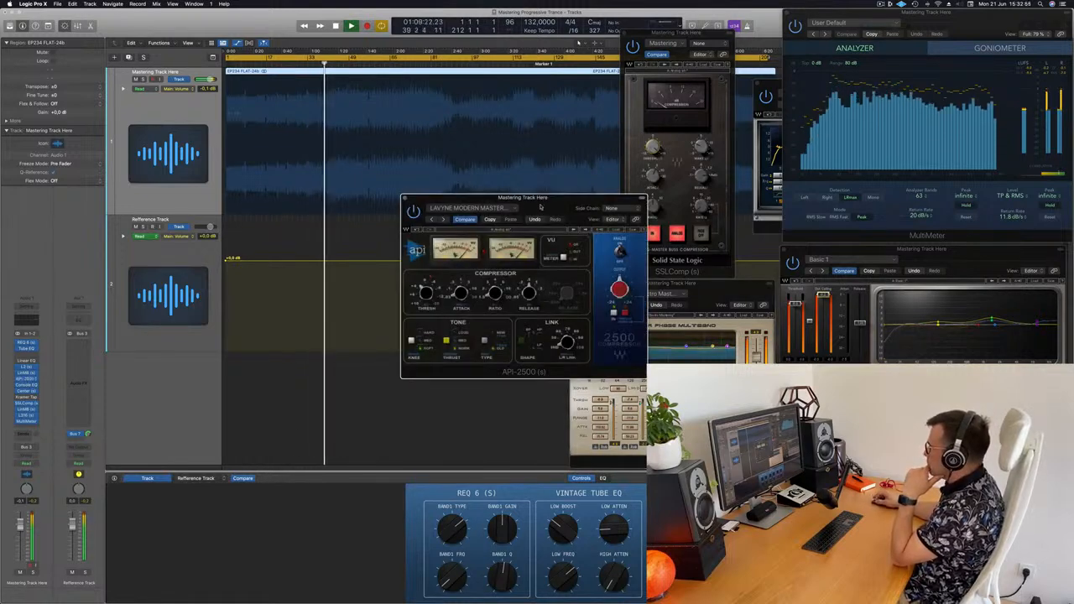
{"action": "left_click_drag", "start_coordinate": [540, 207], "coordinate": [469, 264]}
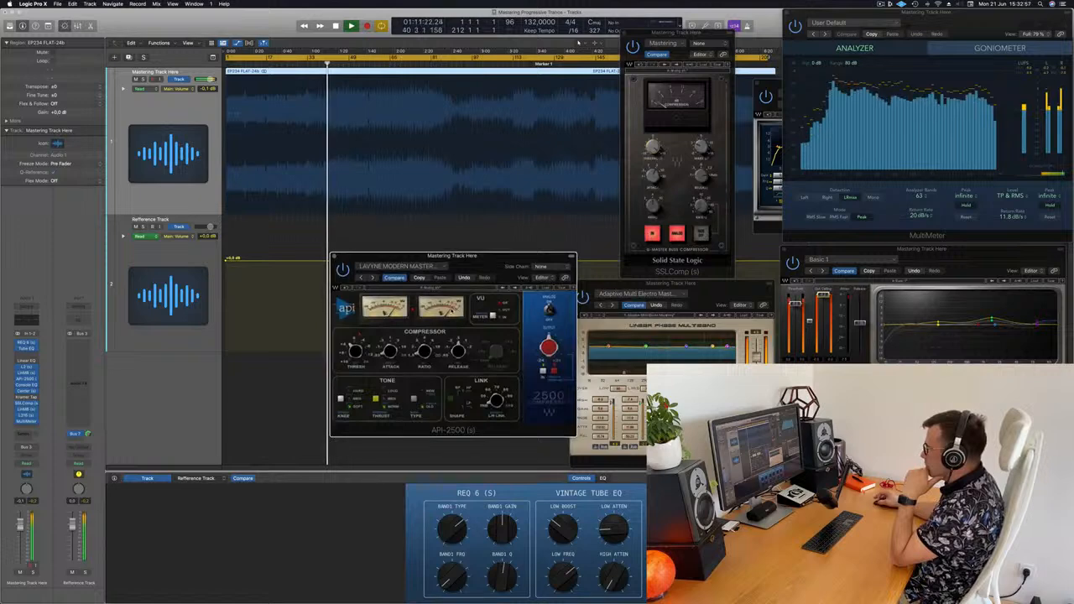
{"action": "left_click_drag", "start_coordinate": [491, 263], "coordinate": [479, 283]}
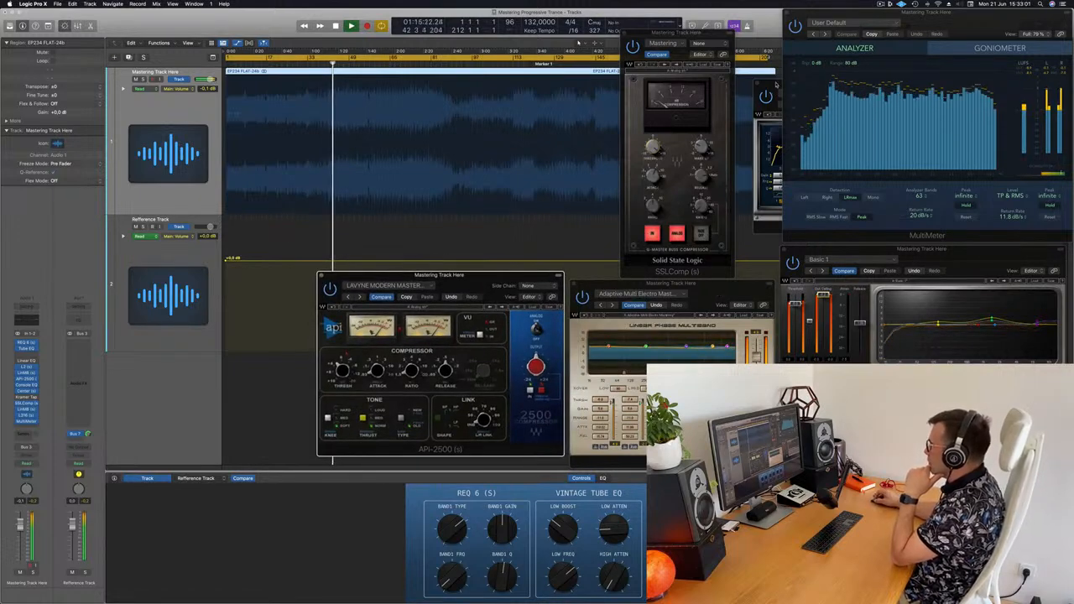
{"action": "left_click_drag", "start_coordinate": [776, 84], "coordinate": [729, 386]}
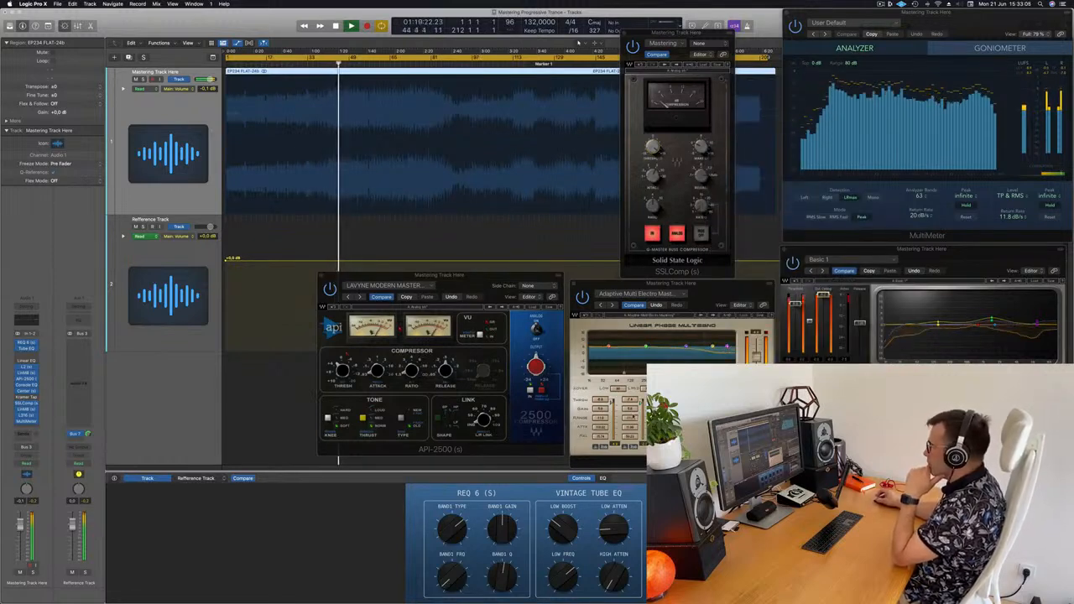
{"action": "left_click_drag", "start_coordinate": [520, 278], "coordinate": [518, 288]}
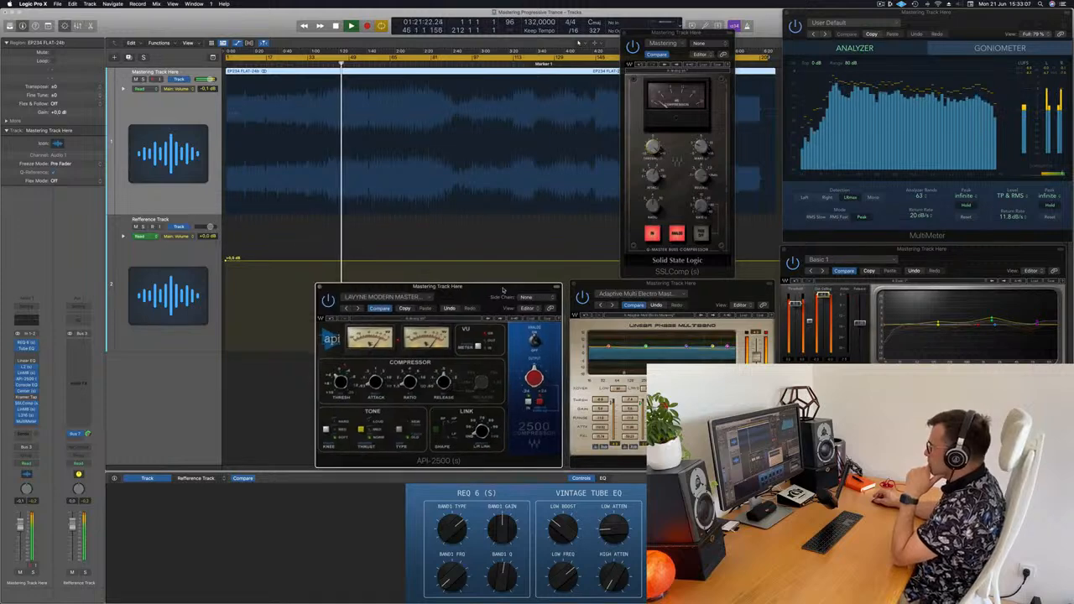
Open the second LinMB, the one after SSLComp, and place it in the free lower corner beside the API-2500.
{"action": "left_click", "coordinate": [724, 284]}
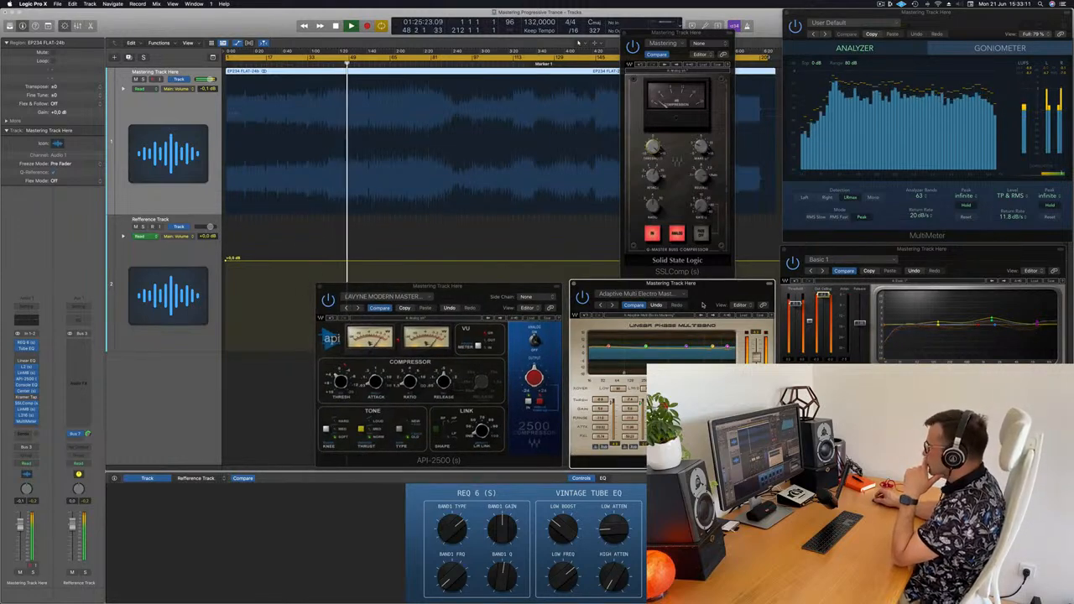
{"action": "left_click", "coordinate": [25, 411]}
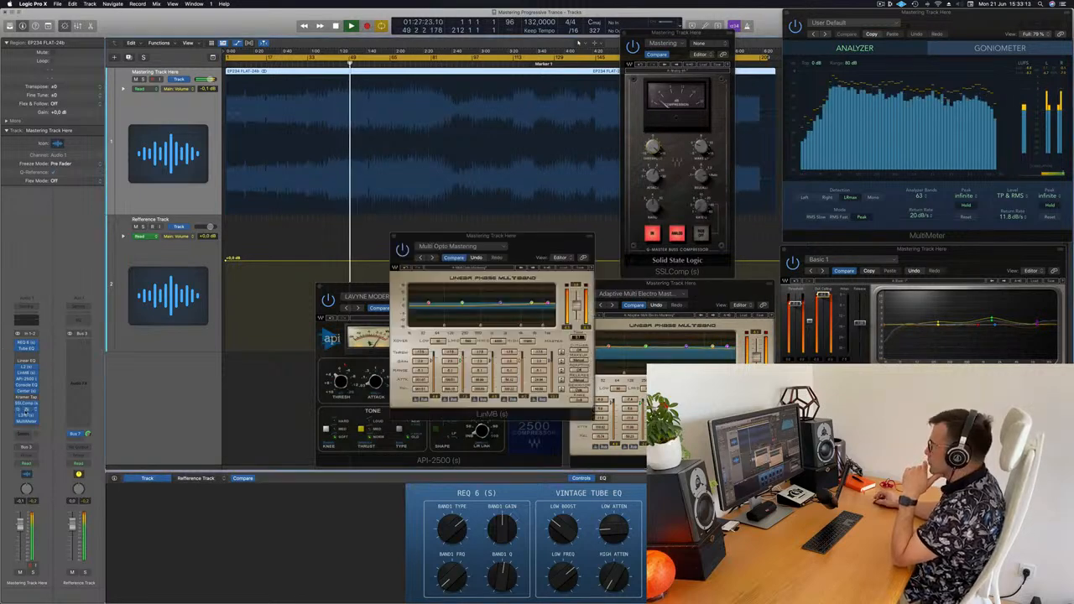
{"action": "left_click_drag", "start_coordinate": [518, 236], "coordinate": [249, 422]}
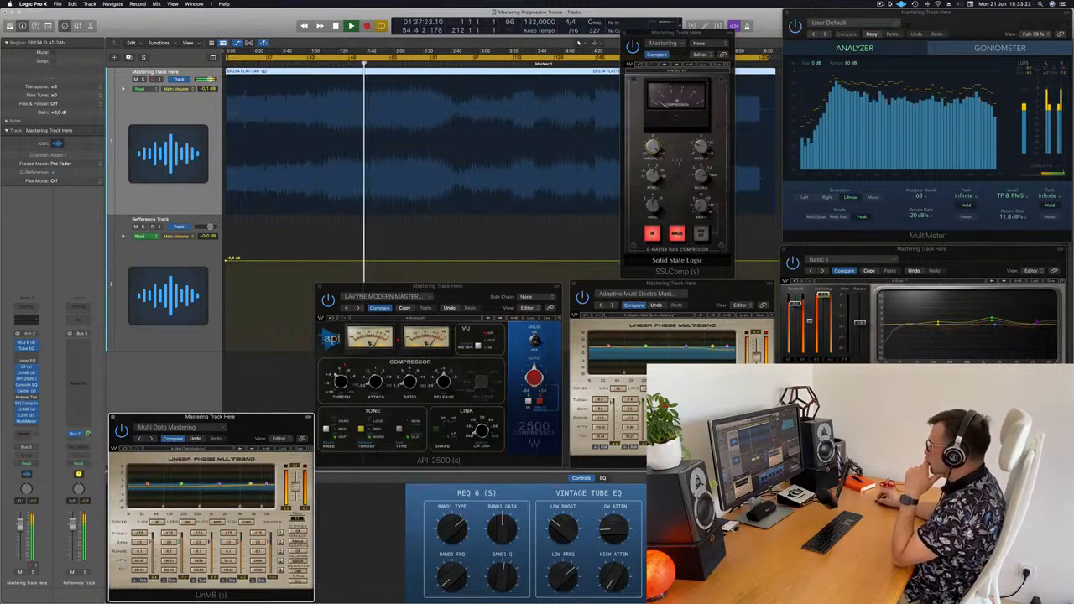
Clear the SSLComp window off the waveform and line up the first LinMB and API-2500 windows in a row with L316.
{"action": "left_click", "coordinate": [770, 303]}
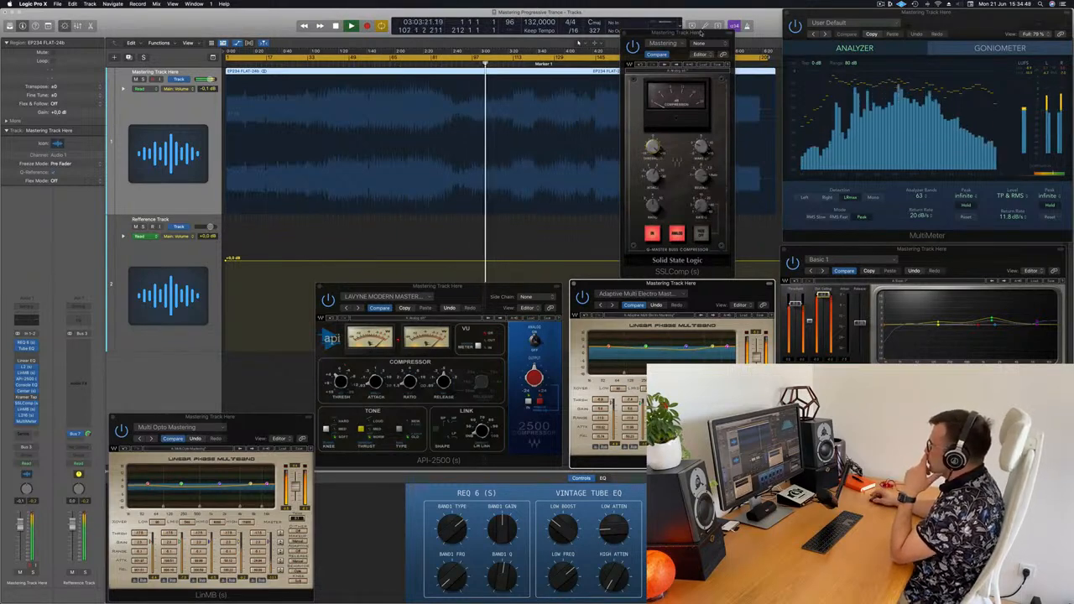
{"action": "left_click_drag", "start_coordinate": [625, 33], "coordinate": [727, 296]}
{"action": "left_click", "coordinate": [719, 292]}
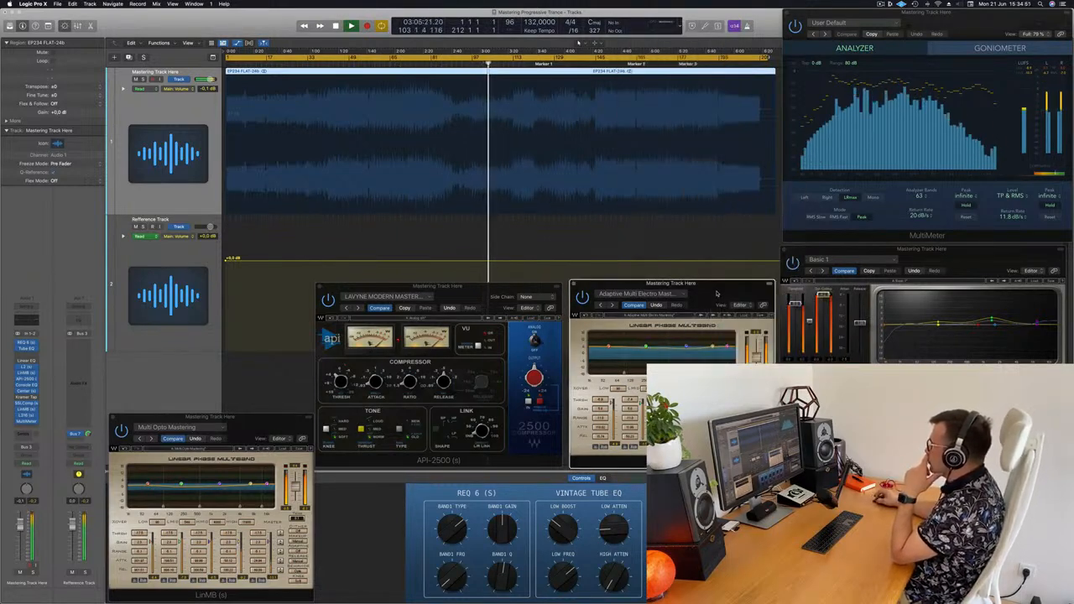
{"action": "left_click_drag", "start_coordinate": [719, 292], "coordinate": [705, 261]}
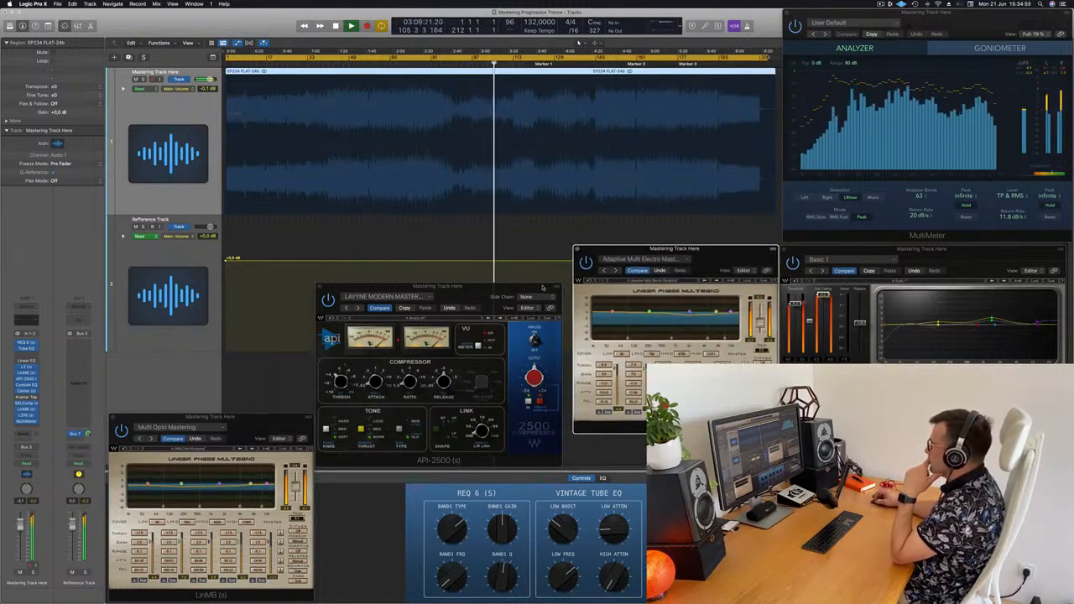
{"action": "left_click_drag", "start_coordinate": [543, 288], "coordinate": [551, 251]}
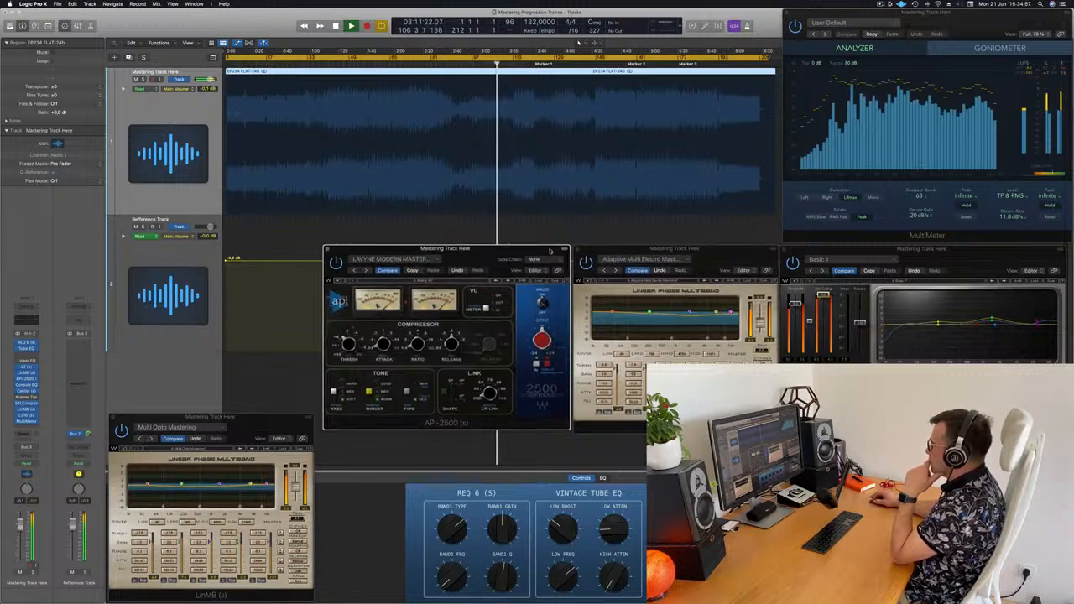